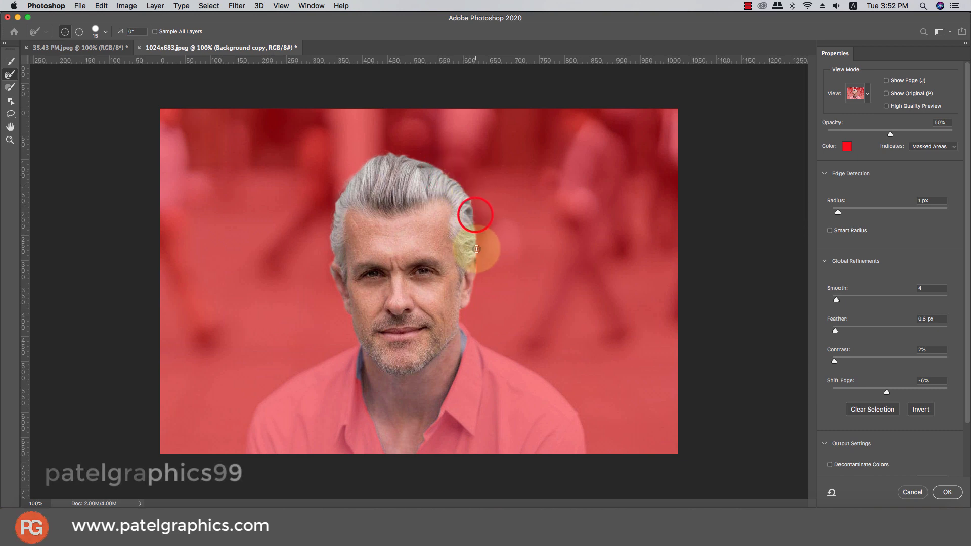
Accept the refined selection edge and copy the grey-haired man's head and neck onto a new layer.
{"action": "left_click", "coordinate": [951, 493]}
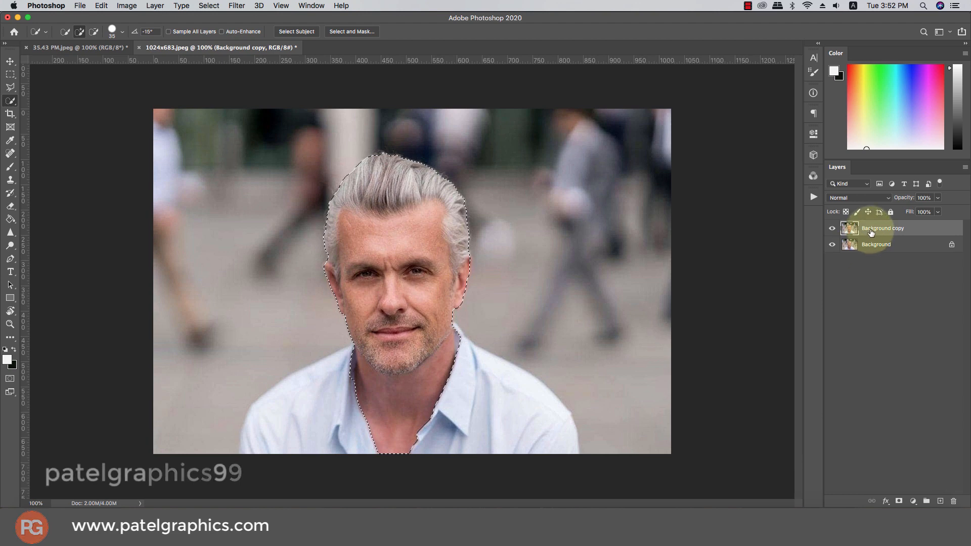
{"action": "key", "text": "super+c"}
{"action": "key", "text": "super+v"}
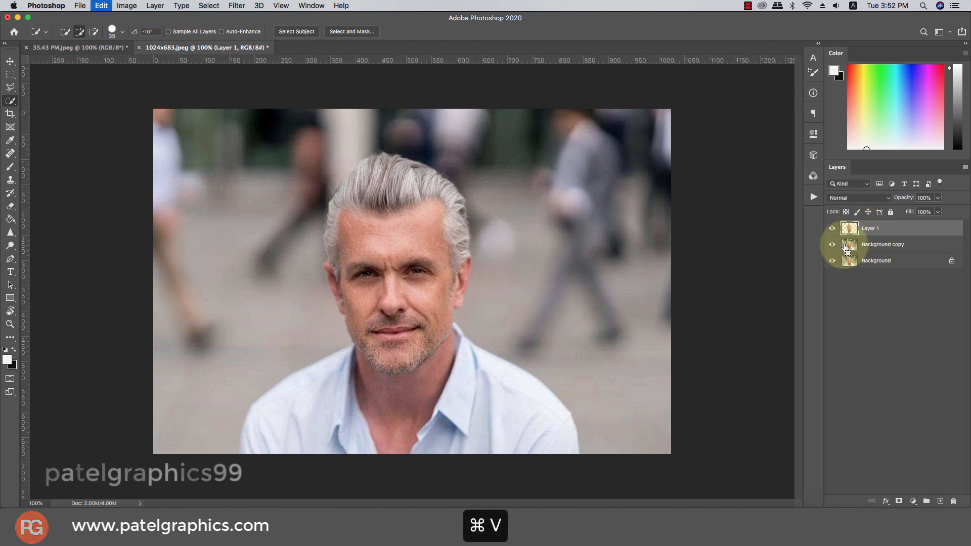
Place the cut-out head over the bearded man's portrait in 35.43 PM.jpeg and lower its opacity to 77%.
{"action": "key", "text": "v"}
{"action": "left_click_drag", "start_coordinate": [401, 192], "coordinate": [412, 276]}
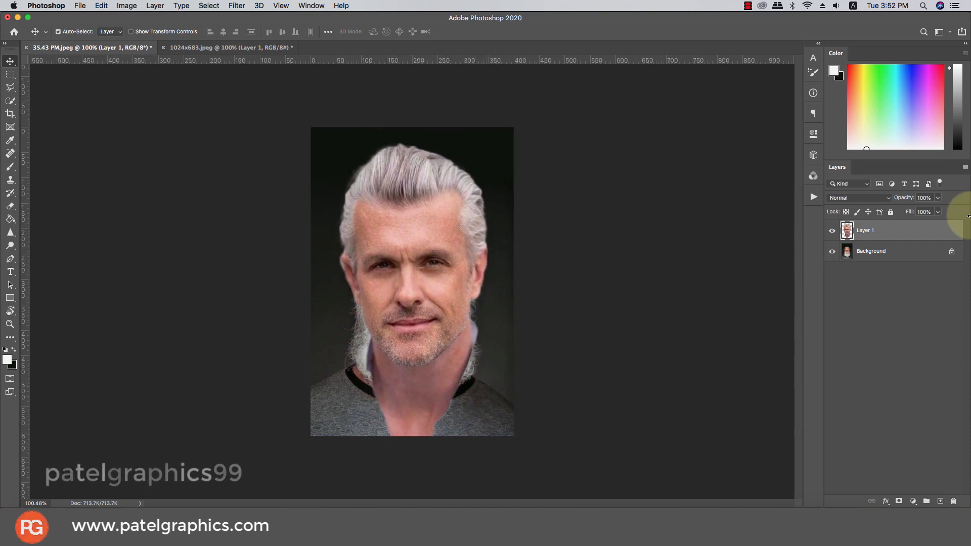
{"action": "left_click_drag", "start_coordinate": [933, 205], "coordinate": [928, 209]}
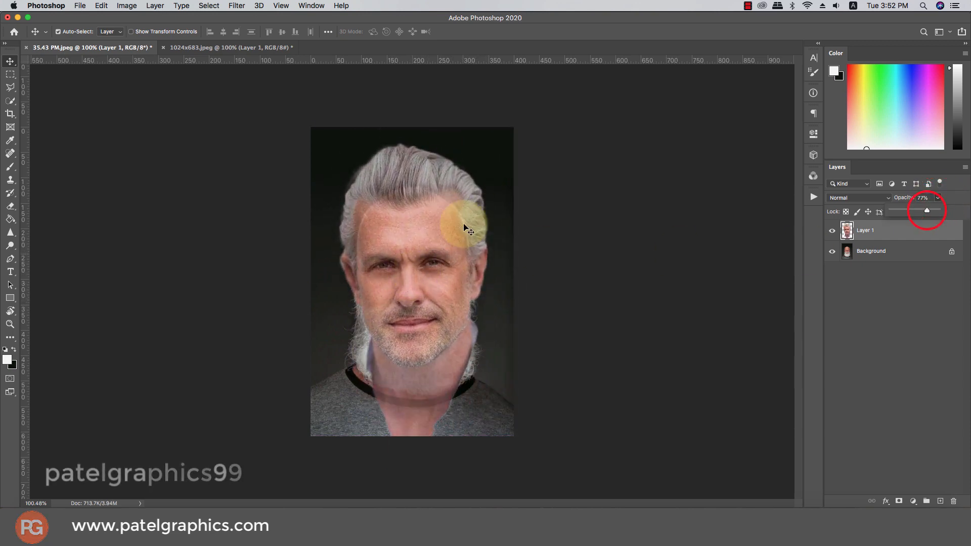
Free-transform the head layer over the portrait's face, scaling it to 86.77% and rotating it 0.69 degrees.
{"action": "scroll", "coordinate": [408, 247], "scroll_direction": "up", "scroll_amount": 3}
{"action": "left_click_drag", "start_coordinate": [430, 238], "coordinate": [427, 208]}
{"action": "scroll", "coordinate": [419, 235], "scroll_direction": "up", "scroll_amount": 3}
{"action": "scroll", "coordinate": [419, 232], "scroll_direction": "down", "scroll_amount": 1}
{"action": "key", "text": "cmd+t"}
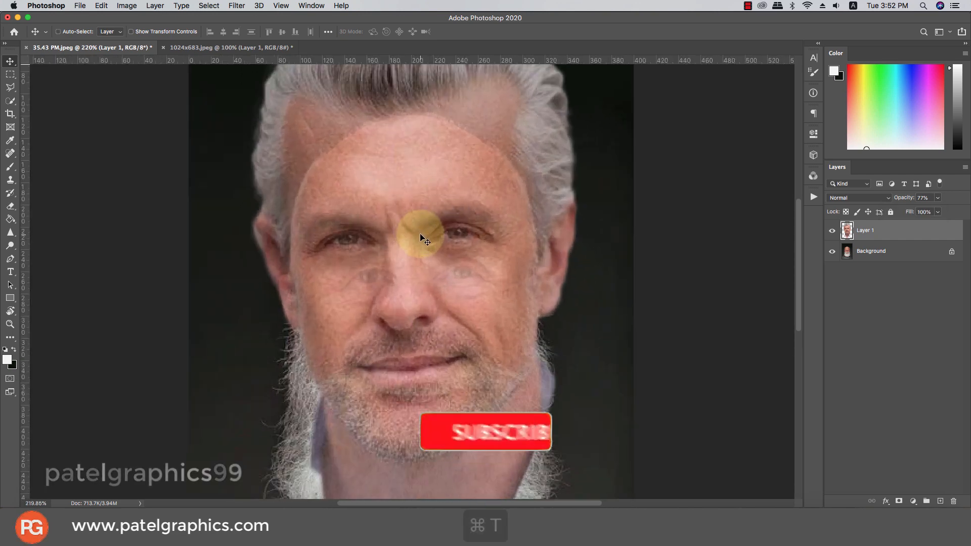
{"action": "scroll", "coordinate": [428, 245], "scroll_direction": "down", "scroll_amount": 5}
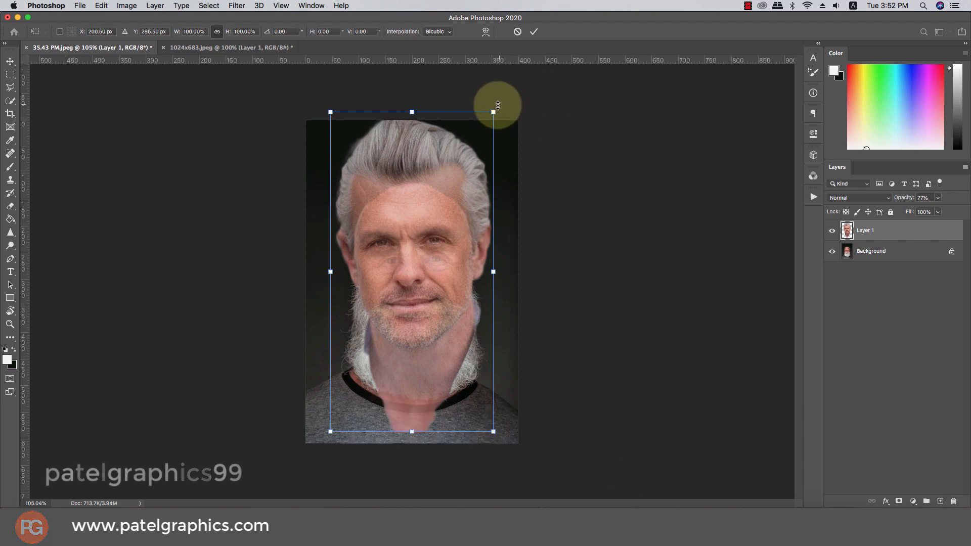
{"action": "mouse_move", "coordinate": [477, 140]}
{"action": "left_mouse_down"}
{"action": "mouse_move", "coordinate": [480, 157]}
{"action": "mouse_move", "coordinate": [498, 131]}
{"action": "mouse_move", "coordinate": [487, 151]}
{"action": "left_mouse_up"}
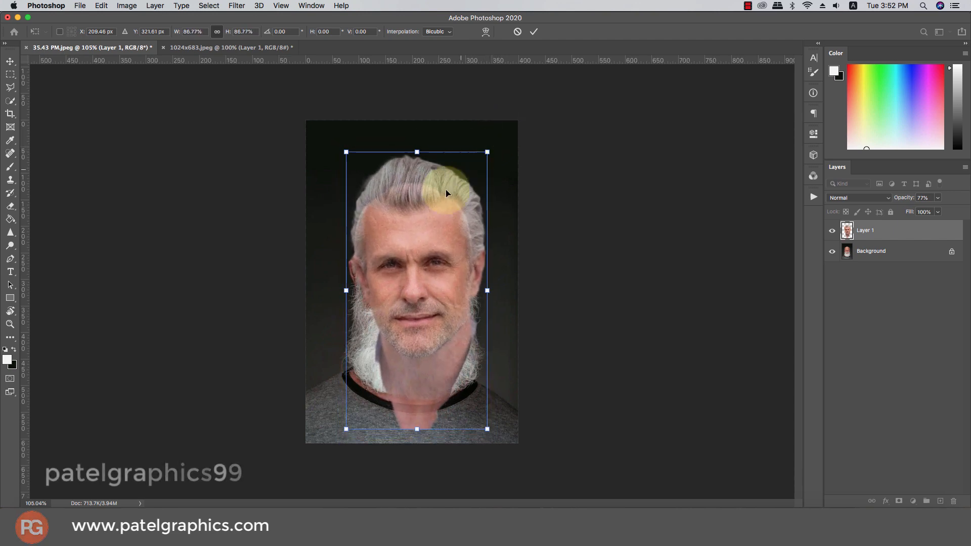
{"action": "left_click_drag", "start_coordinate": [525, 104], "coordinate": [529, 98]}
{"action": "scroll", "coordinate": [428, 205], "scroll_direction": "up", "scroll_amount": 1}
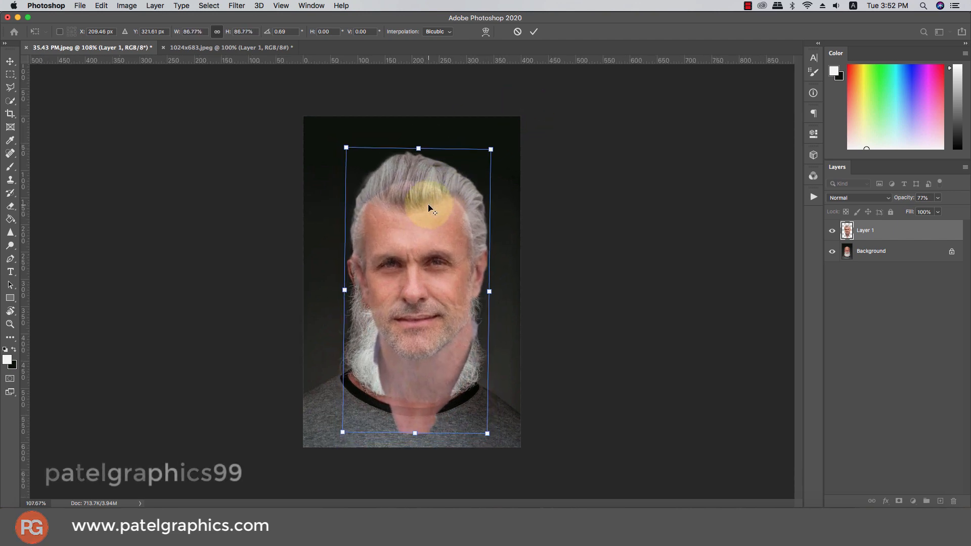
Align the semi-transparent head's eyes, nose and mouth with the face beneath and apply the transform.
{"action": "scroll", "coordinate": [428, 205], "scroll_direction": "up", "scroll_amount": 5}
{"action": "left_click_drag", "start_coordinate": [449, 241], "coordinate": [403, 273]}
{"action": "scroll", "coordinate": [424, 266], "scroll_direction": "up", "scroll_amount": 6}
{"action": "scroll", "coordinate": [417, 262], "scroll_direction": "up", "scroll_amount": 2}
{"action": "scroll", "coordinate": [411, 256], "scroll_direction": "down", "scroll_amount": 2}
{"action": "scroll", "coordinate": [403, 273], "scroll_direction": "down", "scroll_amount": 1}
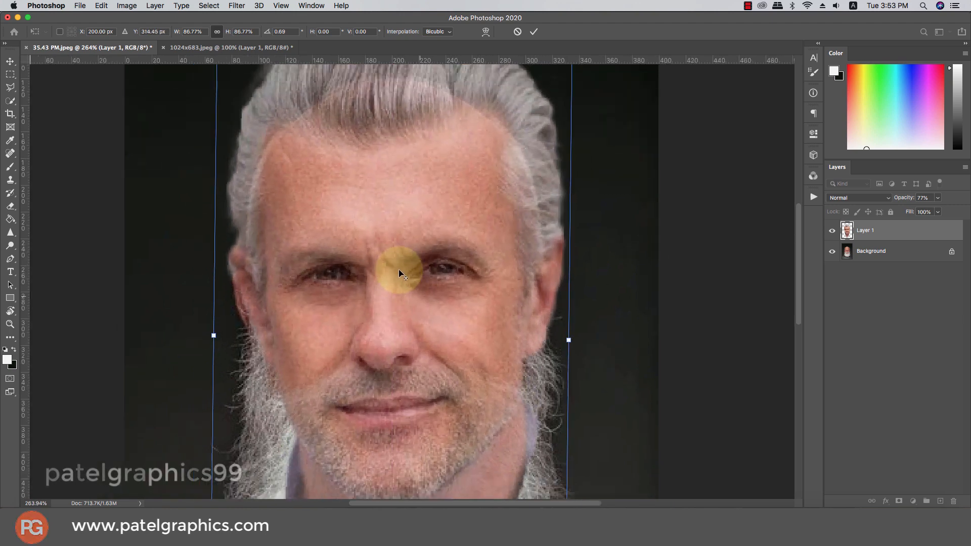
{"action": "scroll", "coordinate": [400, 273], "scroll_direction": "down", "scroll_amount": 8}
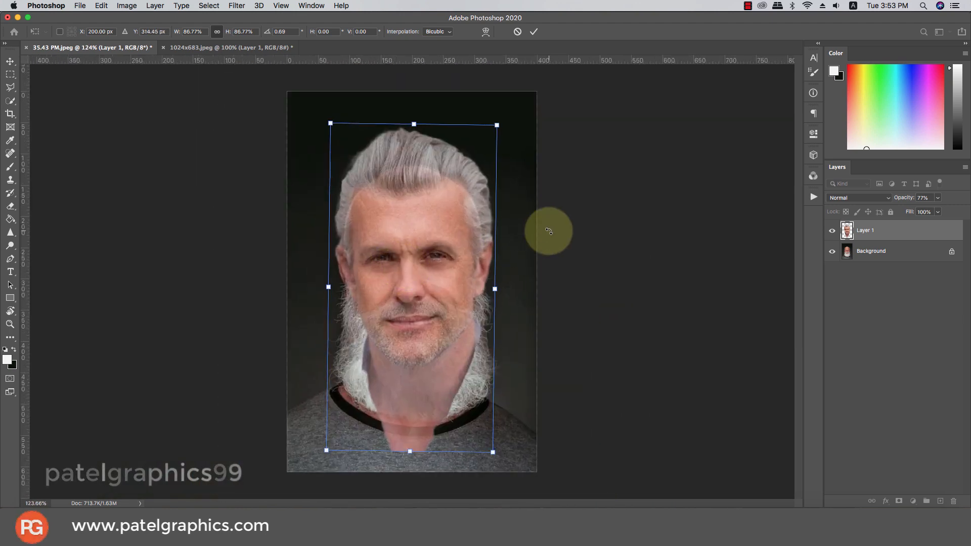
{"action": "key", "text": "Return"}
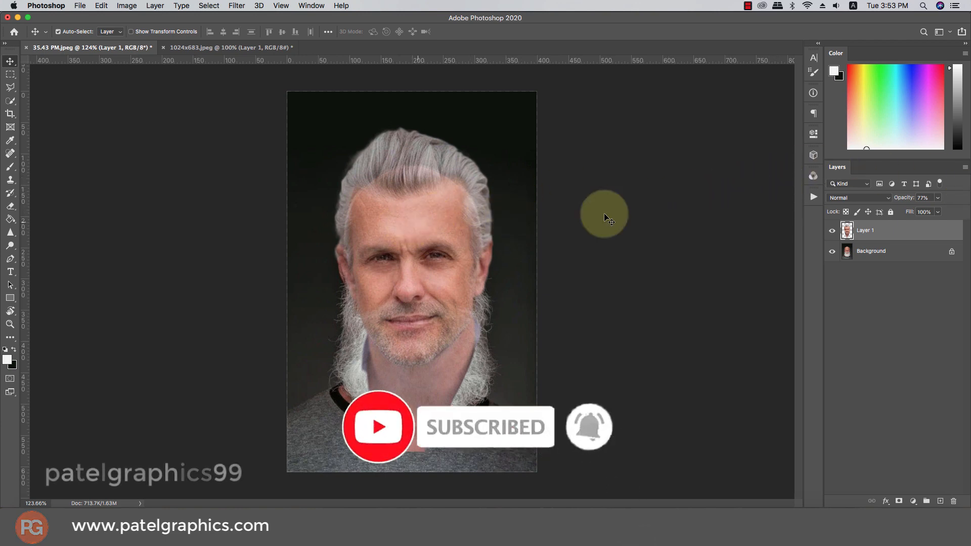
Restore Layer 1's opacity to 100% and add a layer mask to it, ready for painting in black.
{"action": "left_click_drag", "start_coordinate": [946, 212], "coordinate": [949, 211]}
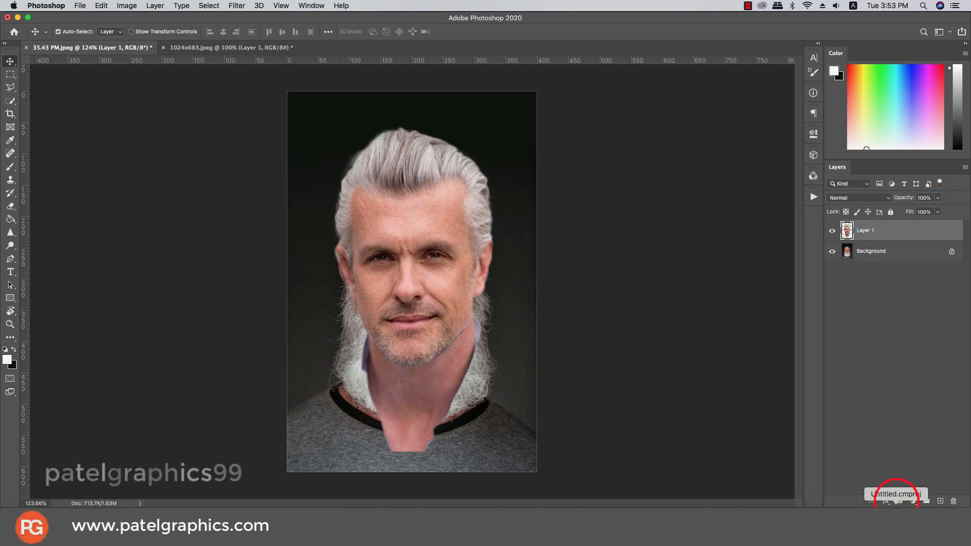
{"action": "left_click", "coordinate": [899, 501]}
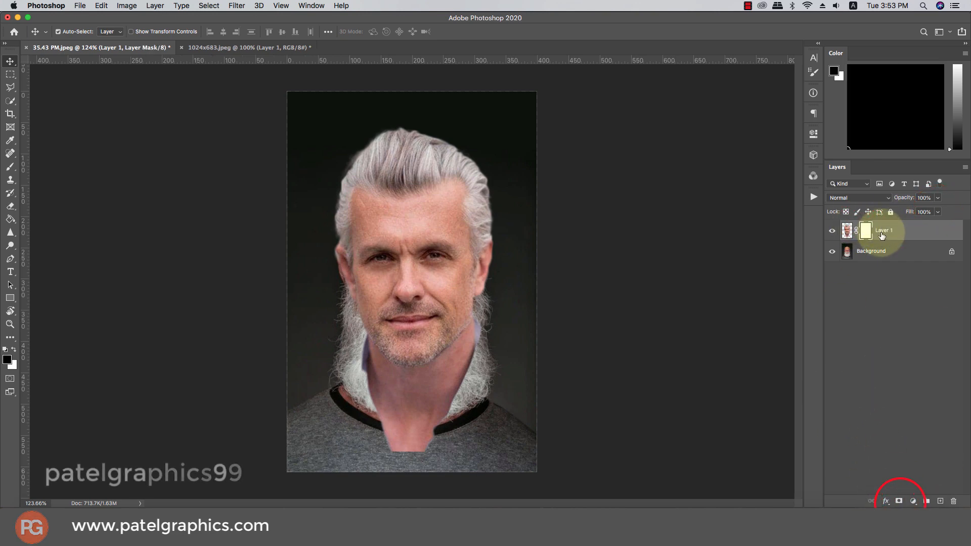
{"action": "left_click", "coordinate": [14, 351]}
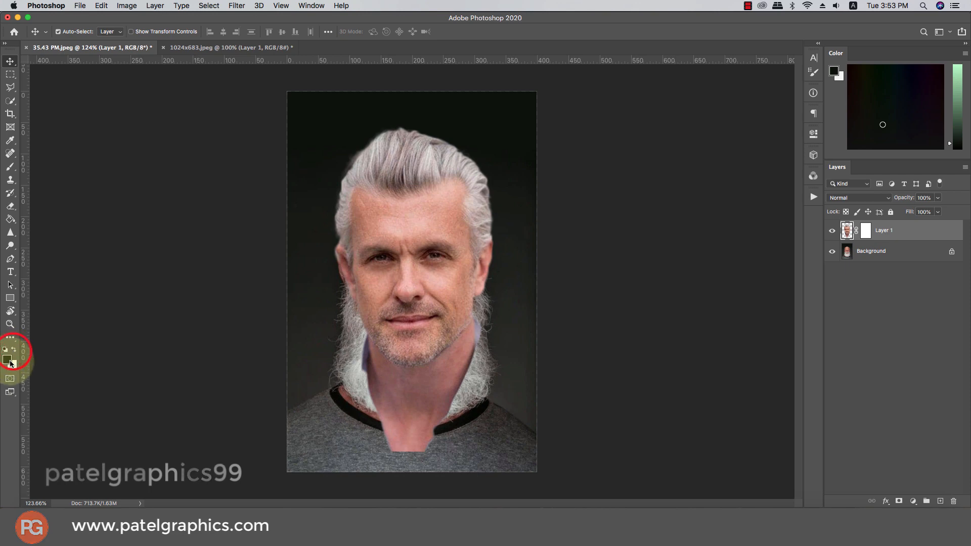
{"action": "left_click", "coordinate": [866, 231]}
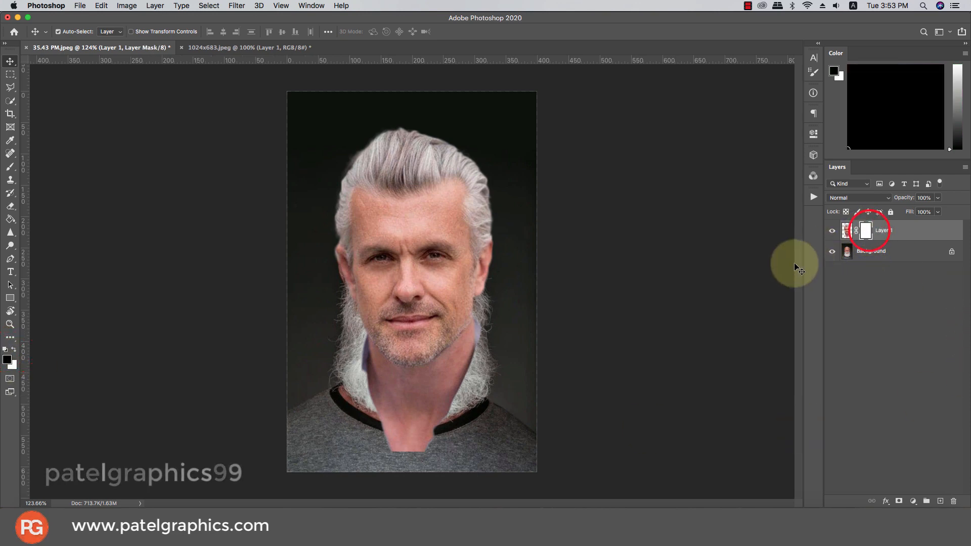
Paint black on Layer 1's mask with a Soft Round brush over the chin, neck and collar to reveal the white beard.
{"action": "left_click", "coordinate": [10, 167]}
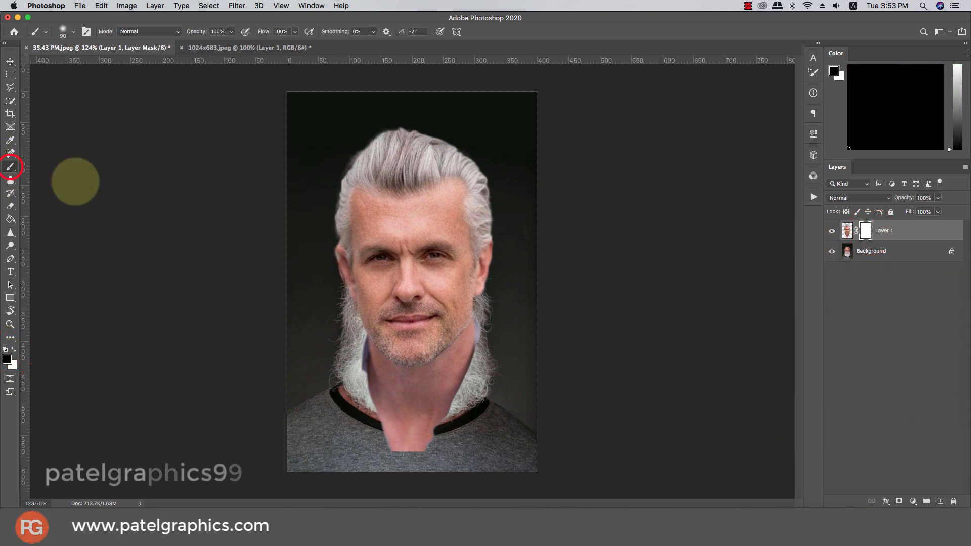
{"action": "right_click", "coordinate": [414, 326]}
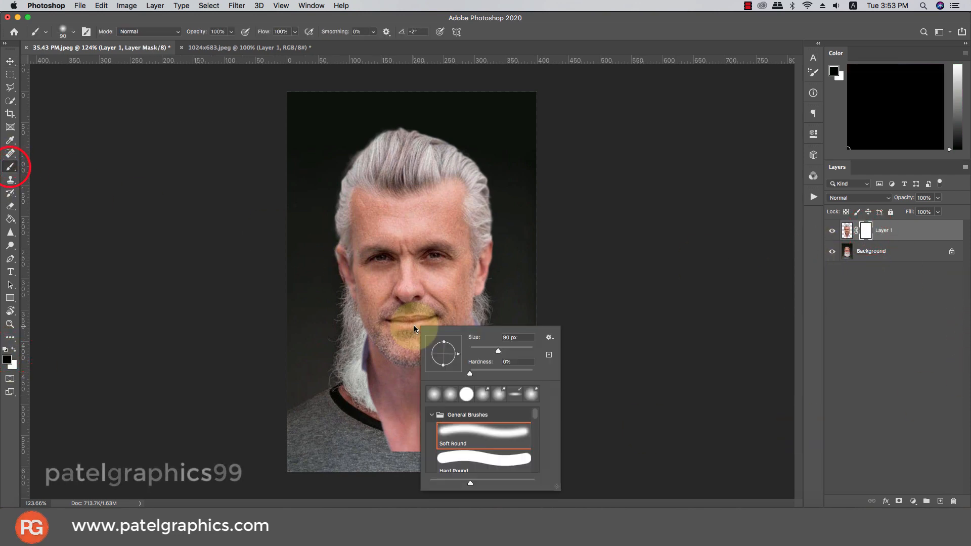
{"action": "double_click", "coordinate": [475, 448]}
{"action": "mouse_move", "coordinate": [332, 373]}
{"action": "left_mouse_down"}
{"action": "mouse_move", "coordinate": [450, 428]}
{"action": "mouse_move", "coordinate": [526, 440]}
{"action": "mouse_move", "coordinate": [429, 380]}
{"action": "mouse_move", "coordinate": [450, 362]}
{"action": "mouse_move", "coordinate": [493, 374]}
{"action": "mouse_move", "coordinate": [460, 363]}
{"action": "left_mouse_up"}
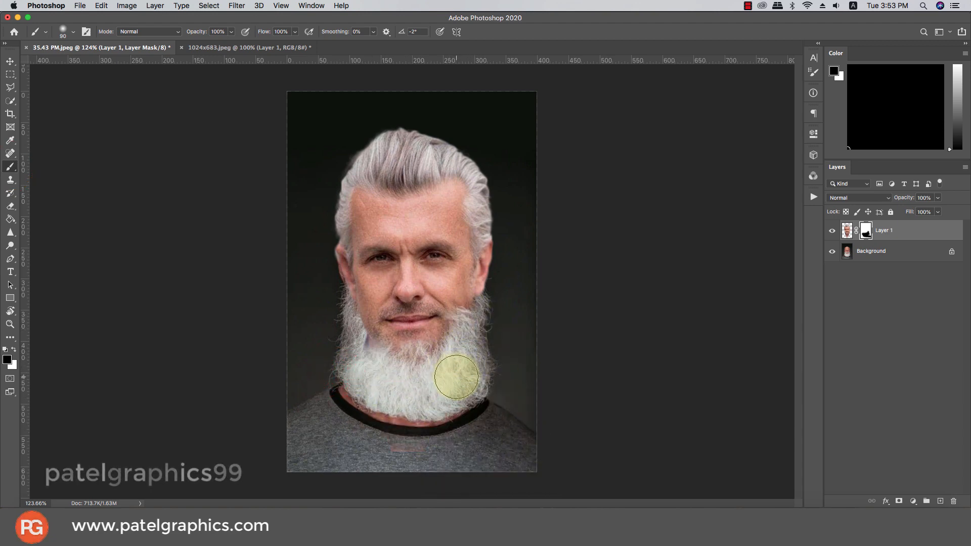
{"action": "mouse_move", "coordinate": [396, 359]}
{"action": "left_mouse_down"}
{"action": "mouse_move", "coordinate": [359, 353]}
{"action": "mouse_move", "coordinate": [349, 332]}
{"action": "left_mouse_up"}
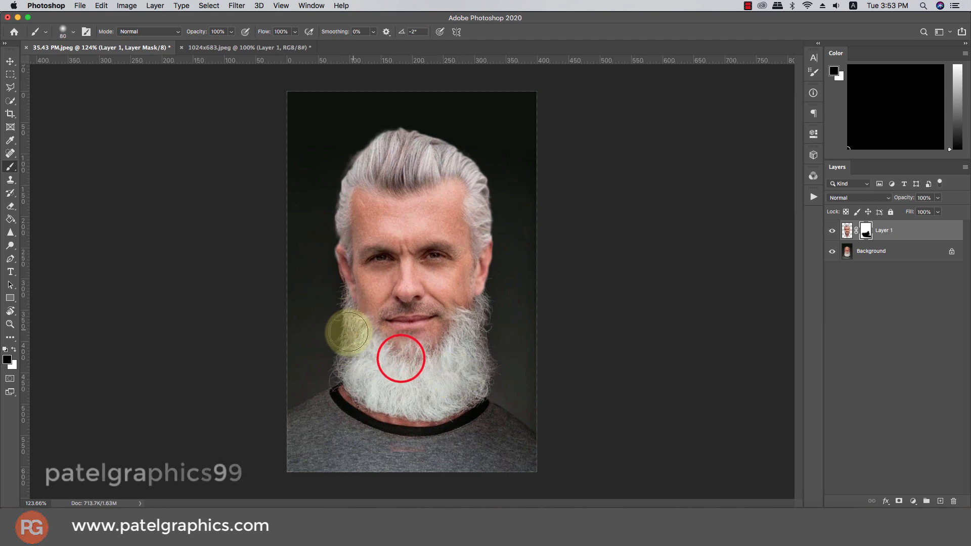
{"action": "key", "text": "bracketleft"}
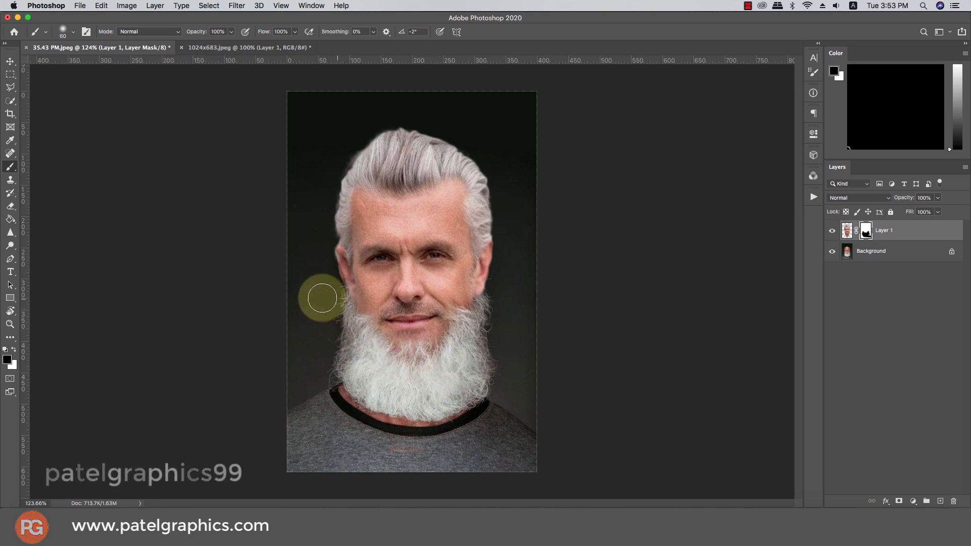
Mask out Layer 1's mouth, nose and eyes with the soft brush enlarged up to 150 px to reveal the bearded man's face.
{"action": "mouse_move", "coordinate": [322, 298]}
{"action": "left_mouse_down"}
{"action": "mouse_move", "coordinate": [303, 265]}
{"action": "mouse_move", "coordinate": [311, 296]}
{"action": "mouse_move", "coordinate": [339, 295]}
{"action": "mouse_move", "coordinate": [337, 267]}
{"action": "mouse_move", "coordinate": [348, 329]}
{"action": "mouse_move", "coordinate": [381, 280]}
{"action": "mouse_move", "coordinate": [388, 326]}
{"action": "mouse_move", "coordinate": [412, 301]}
{"action": "mouse_move", "coordinate": [431, 341]}
{"action": "mouse_move", "coordinate": [343, 316]}
{"action": "mouse_move", "coordinate": [371, 335]}
{"action": "mouse_move", "coordinate": [471, 334]}
{"action": "mouse_move", "coordinate": [438, 340]}
{"action": "mouse_move", "coordinate": [431, 330]}
{"action": "mouse_move", "coordinate": [422, 289]}
{"action": "mouse_move", "coordinate": [439, 294]}
{"action": "mouse_move", "coordinate": [443, 279]}
{"action": "mouse_move", "coordinate": [428, 265]}
{"action": "mouse_move", "coordinate": [384, 274]}
{"action": "mouse_move", "coordinate": [416, 349]}
{"action": "left_mouse_up"}
{"action": "key", "text": "bracketright"}
{"action": "key", "text": "bracketright"}
{"action": "key", "text": "bracketright"}
{"action": "key", "text": "bracketright"}
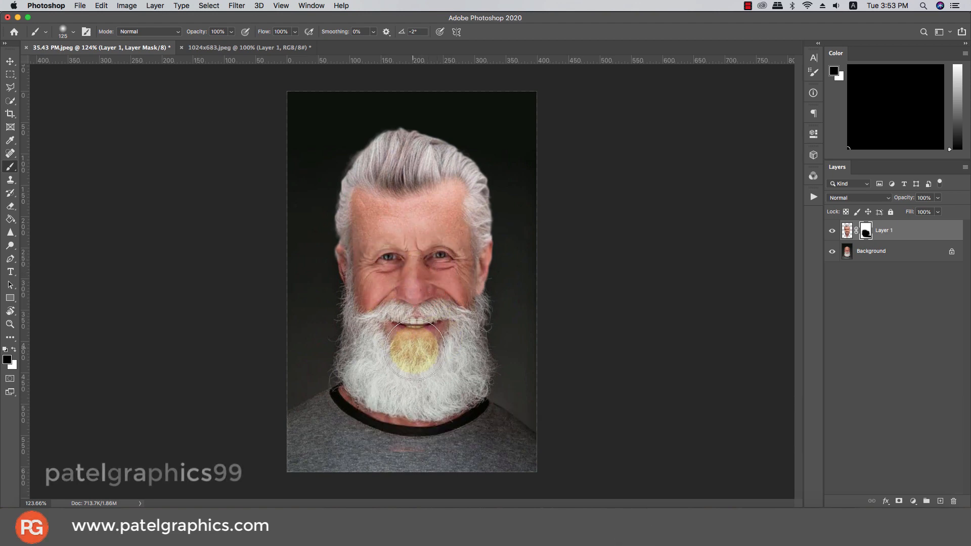
{"action": "key", "text": "bracketright"}
{"action": "mouse_move", "coordinate": [410, 297]}
{"action": "left_mouse_down"}
{"action": "mouse_move", "coordinate": [439, 325]}
{"action": "mouse_move", "coordinate": [425, 372]}
{"action": "mouse_move", "coordinate": [412, 362]}
{"action": "mouse_move", "coordinate": [498, 345]}
{"action": "mouse_move", "coordinate": [378, 370]}
{"action": "mouse_move", "coordinate": [352, 347]}
{"action": "mouse_move", "coordinate": [382, 377]}
{"action": "left_mouse_up"}
{"action": "left_click", "coordinate": [340, 283]}
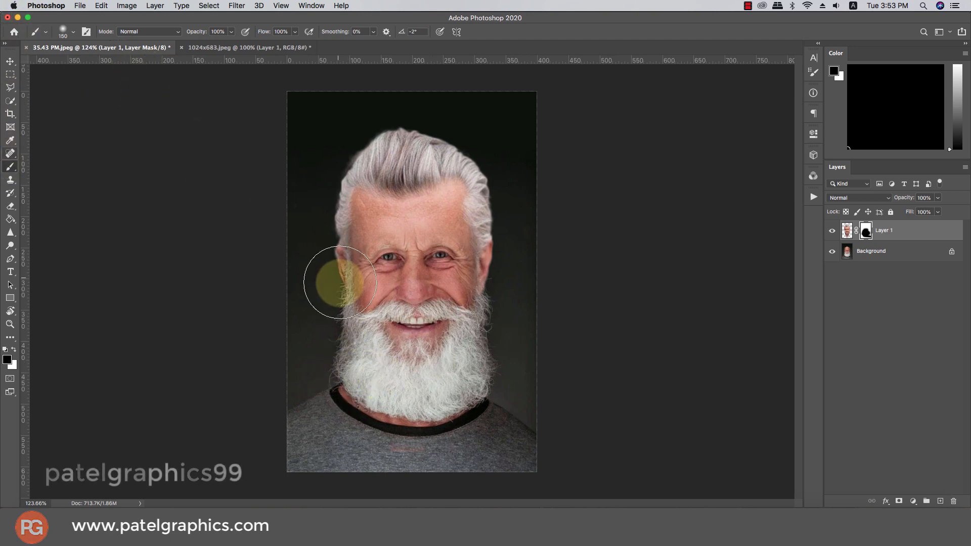
Mask the area beside the ear on the image's left side, reducing the brush to 20 px and switching to white.
{"action": "mouse_move", "coordinate": [324, 285]}
{"action": "left_mouse_down"}
{"action": "mouse_move", "coordinate": [315, 278]}
{"action": "mouse_move", "coordinate": [316, 289]}
{"action": "mouse_move", "coordinate": [302, 295]}
{"action": "left_mouse_up"}
{"action": "key", "text": "bracketleft"}
{"action": "key", "text": "bracketleft"}
{"action": "key", "text": "bracketleft"}
{"action": "key", "text": "bracketleft"}
{"action": "key", "text": "bracketleft"}
{"action": "key", "text": "bracketleft"}
{"action": "key", "text": "bracketleft"}
{"action": "key", "text": "bracketleft"}
{"action": "key", "text": "bracketleft"}
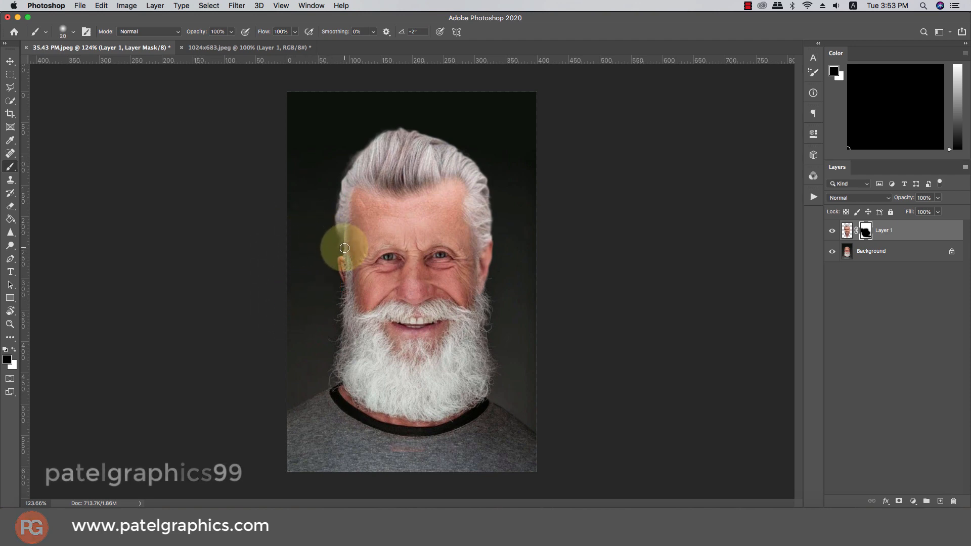
{"action": "key", "text": "x"}
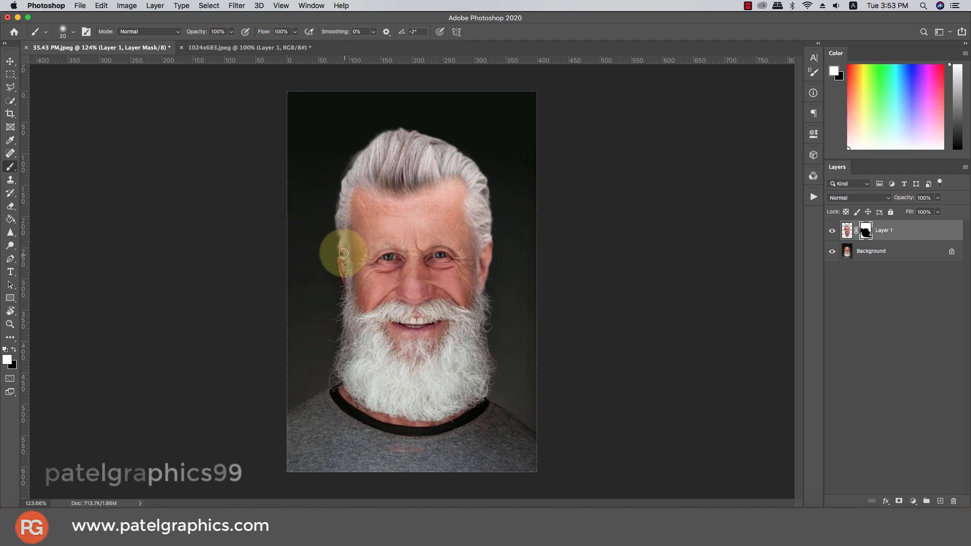
Warp Layer 1 so the hair on the image's left side meets the top of the bearded man's ear.
{"action": "key", "text": "super+t"}
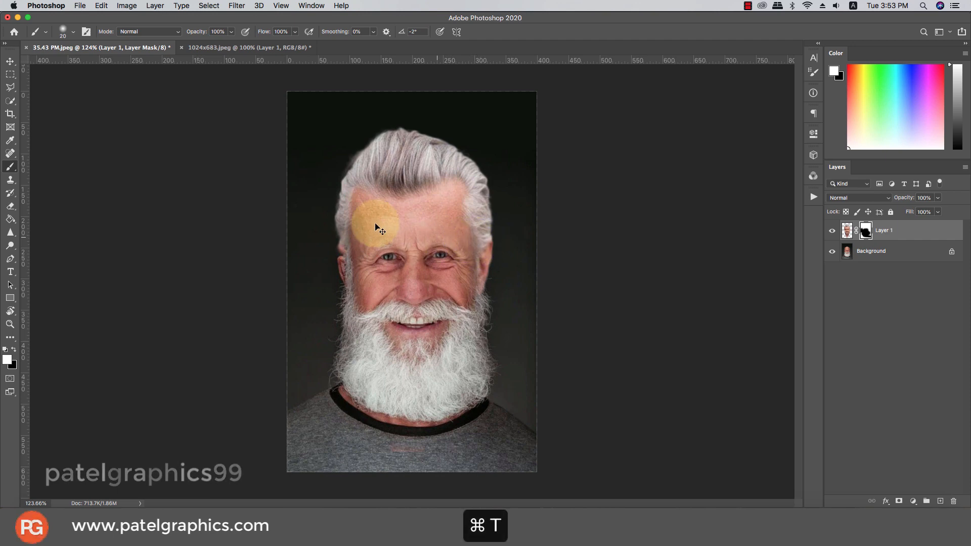
{"action": "right_click", "coordinate": [350, 244]}
{"action": "left_click", "coordinate": [366, 312]}
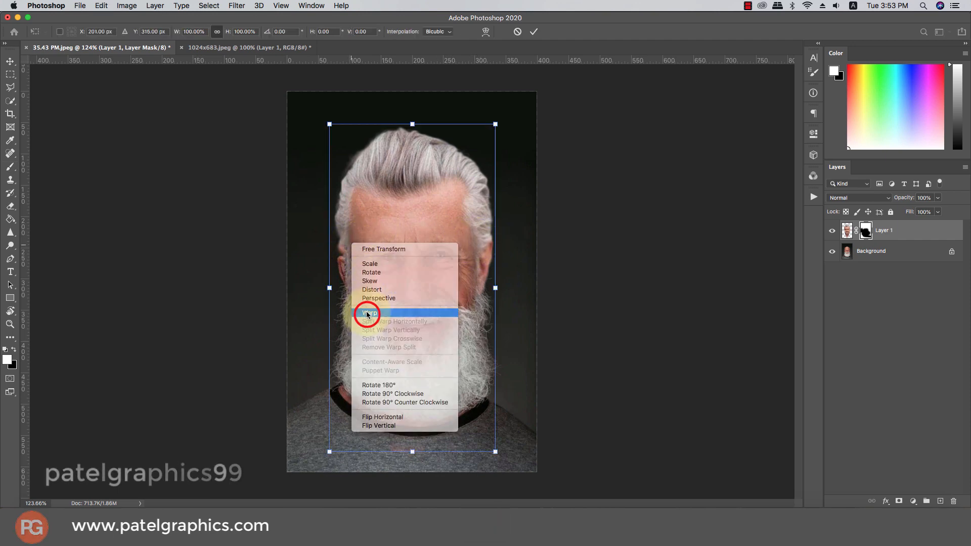
{"action": "left_click_drag", "start_coordinate": [329, 233], "coordinate": [328, 263]}
{"action": "key", "text": "Return"}
Undo the last brush stroke and paint black on the mask over Layer 1's ear on the image's left side.
{"action": "key", "text": "b"}
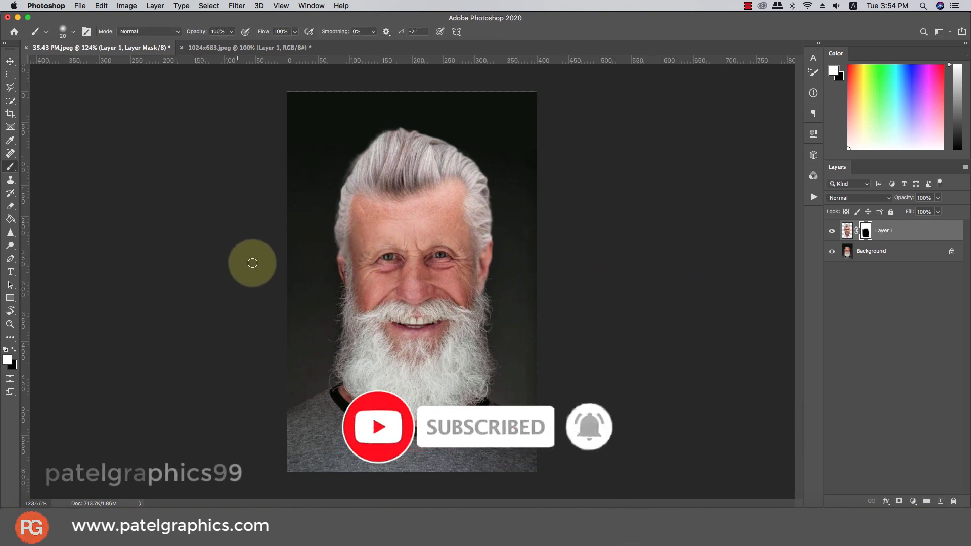
{"action": "key", "text": "super+z"}
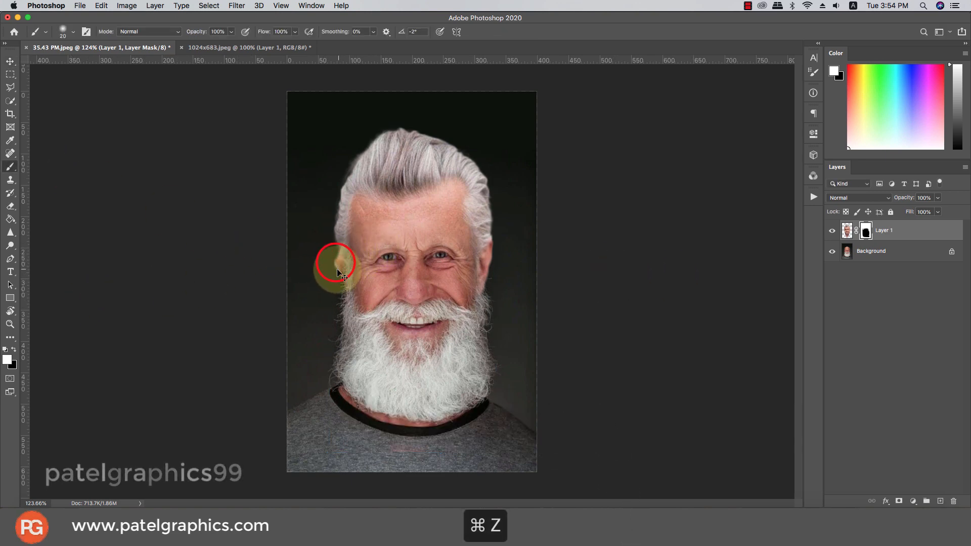
{"action": "key", "text": "x"}
{"action": "left_click_drag", "start_coordinate": [340, 268], "coordinate": [341, 289]}
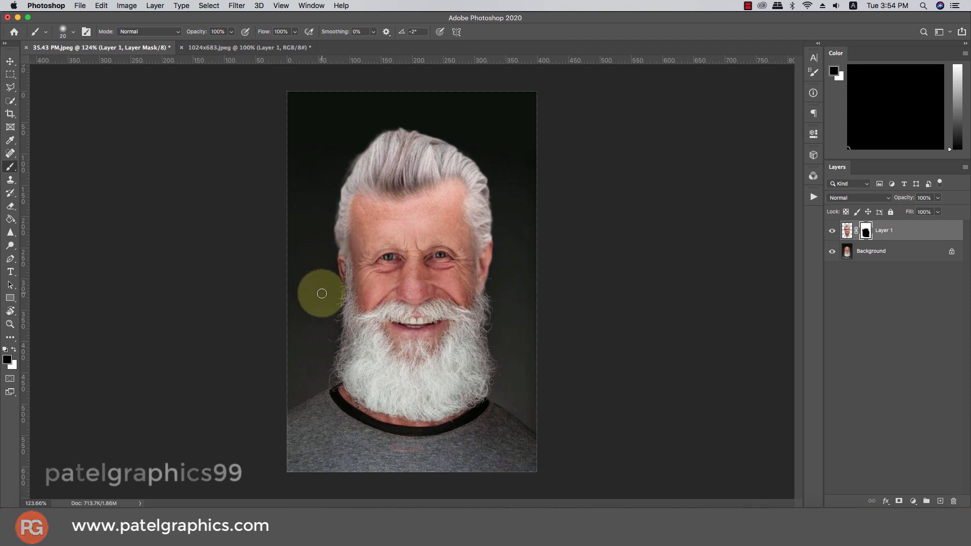
With a 40 px brush, mask out Layer 1's ear on the image's right side and paint white to restore hair above it.
{"action": "key", "text": "bracketright"}
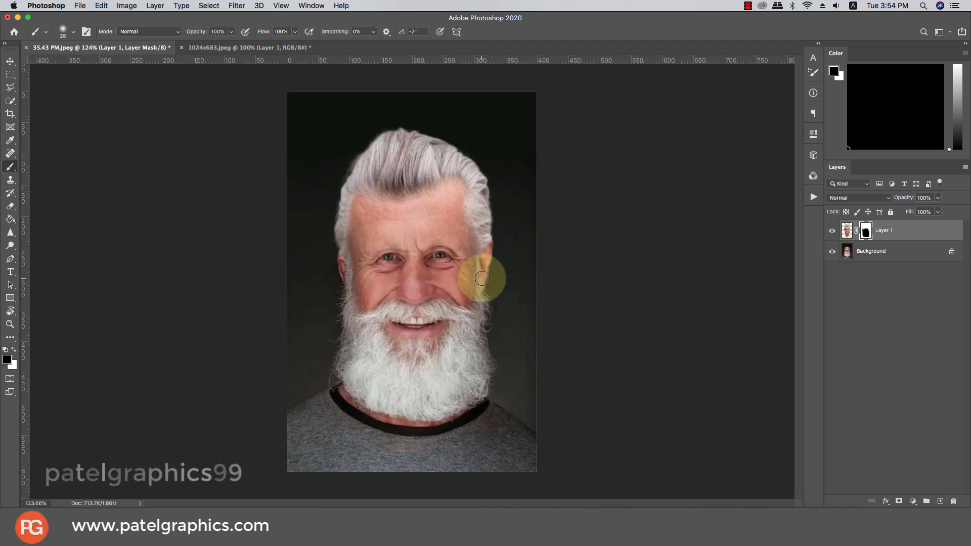
{"action": "key", "text": "bracketright"}
{"action": "key", "text": "bracketright"}
{"action": "key", "text": "bracketright"}
{"action": "left_click", "coordinate": [481, 279]}
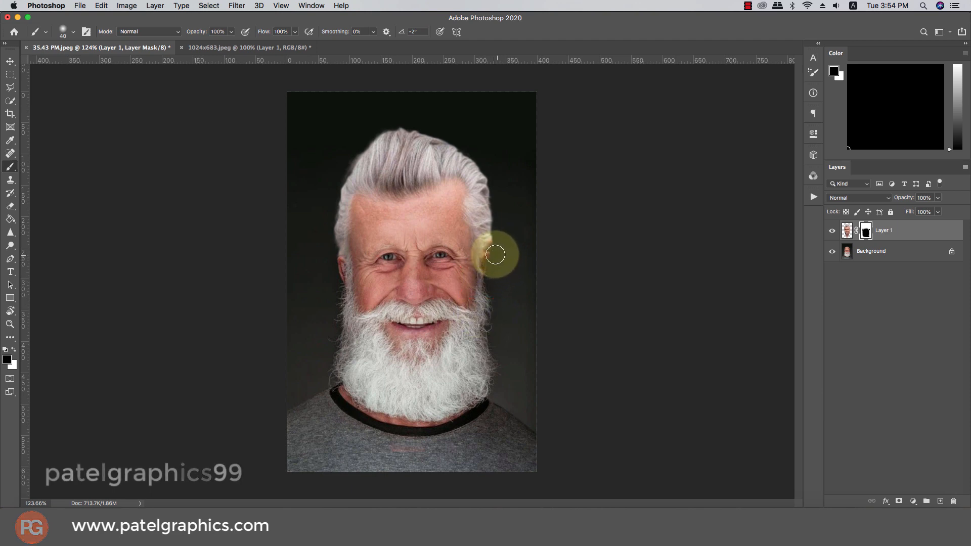
{"action": "key", "text": "x"}
{"action": "left_click", "coordinate": [487, 239]}
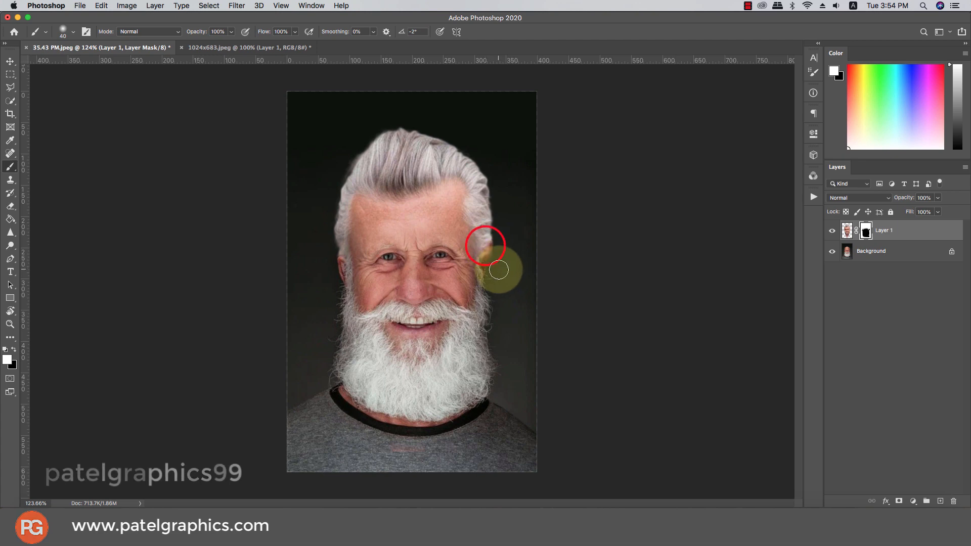
Warp Layer 1's edge on the image's right side slightly inward so the hair fits above the ear.
{"action": "key", "text": "super+t"}
{"action": "right_click", "coordinate": [486, 259]}
{"action": "left_click", "coordinate": [504, 323]}
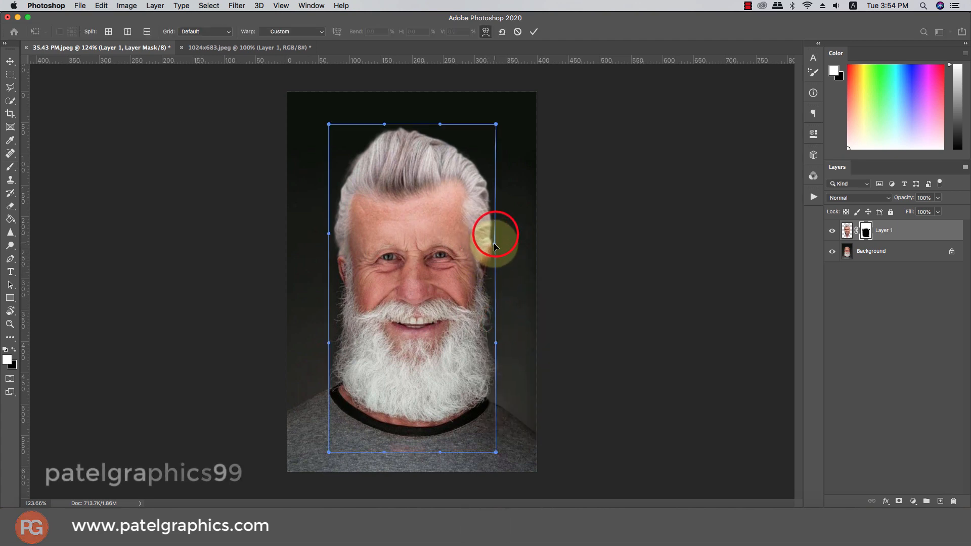
{"action": "left_click_drag", "start_coordinate": [494, 254], "coordinate": [492, 257]}
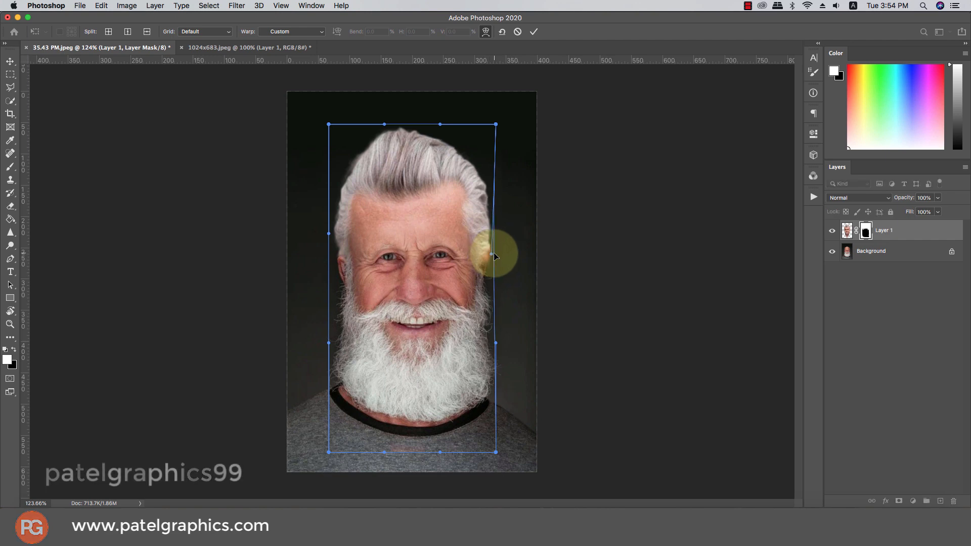
{"action": "key", "text": "Return"}
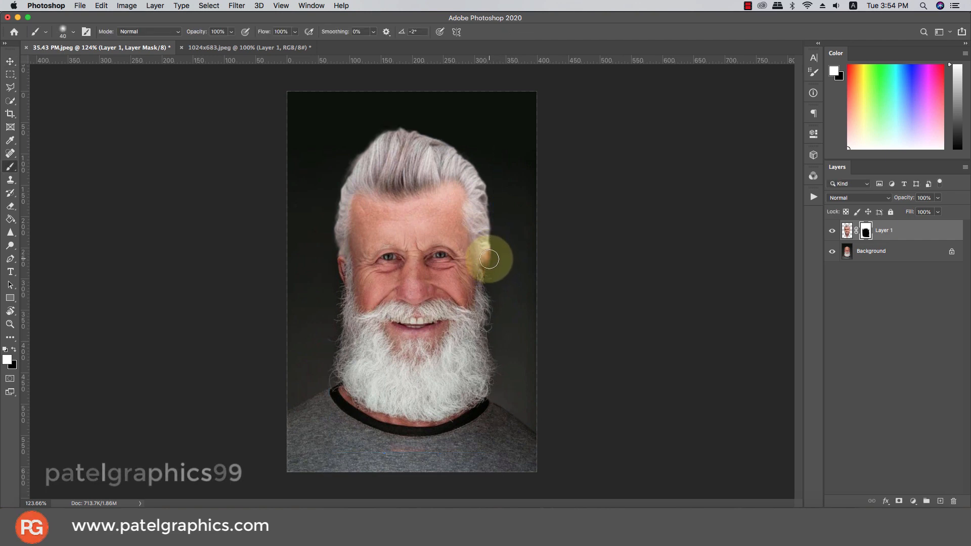
Undo the last brush stroke and paint black on the mask over the ear and cheek on the image's right side.
{"action": "key", "text": "super+z"}
{"action": "key", "text": "x"}
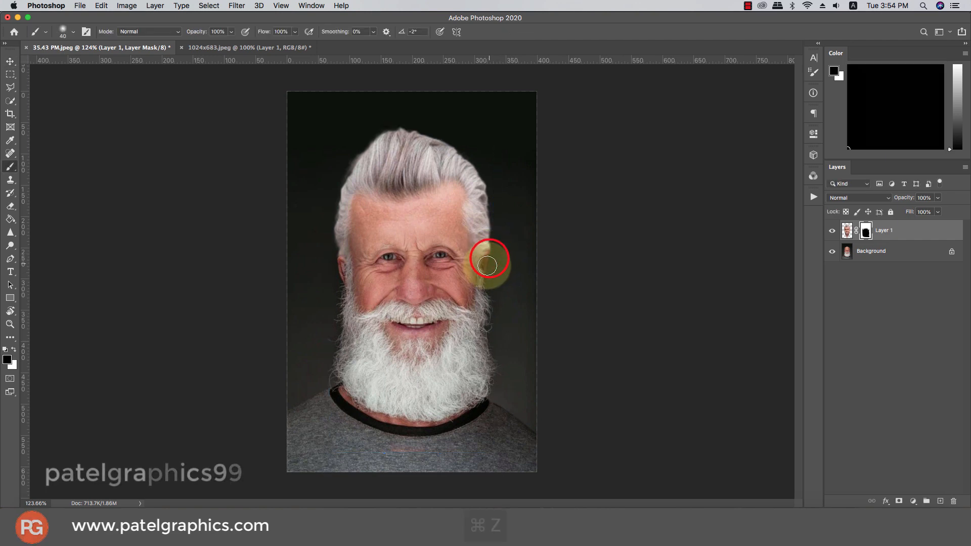
{"action": "left_click", "coordinate": [476, 289]}
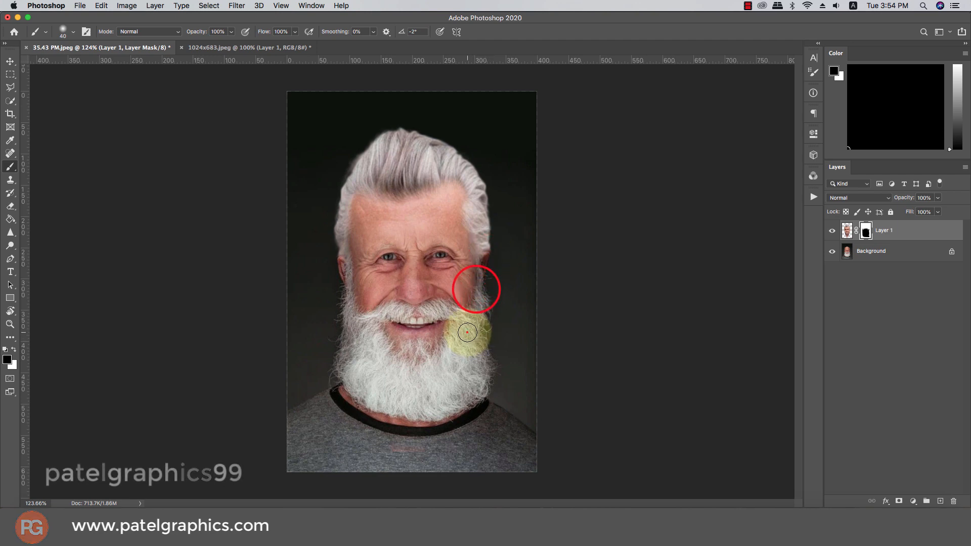
{"action": "left_click", "coordinate": [468, 332]}
Set the brush to 100 px at 42% opacity and paint black on the mask over the forehead above the eyebrows.
{"action": "key", "text": "]"}
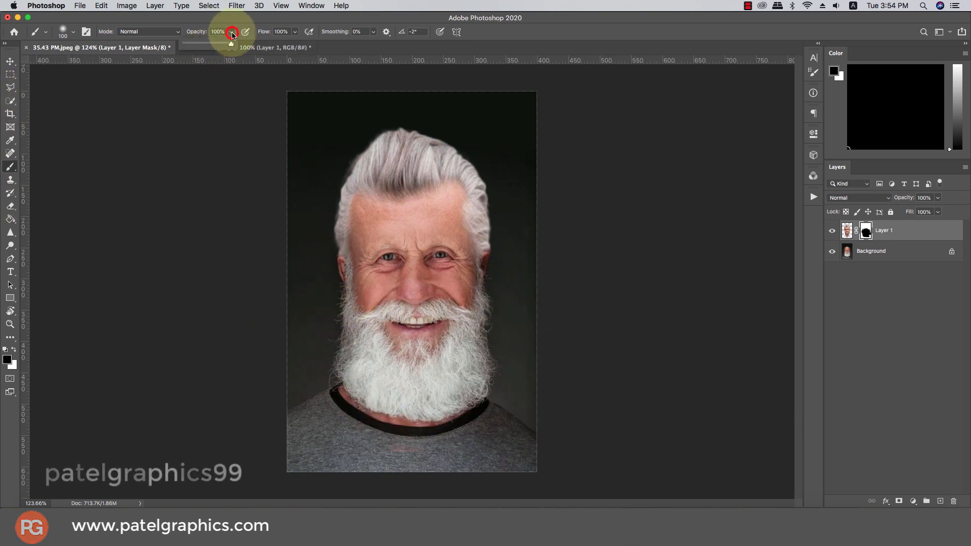
{"action": "left_click_drag", "start_coordinate": [233, 34], "coordinate": [204, 43]}
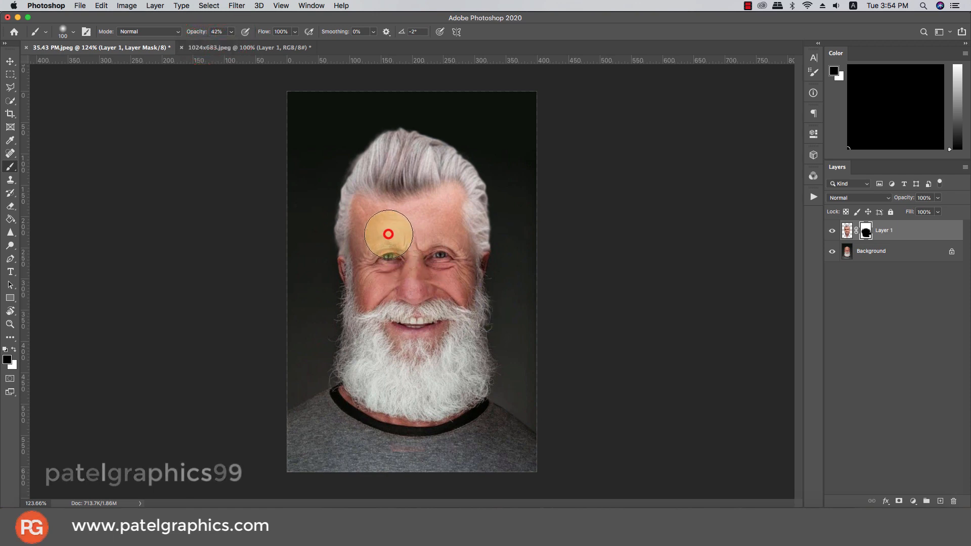
{"action": "left_click_drag", "start_coordinate": [367, 225], "coordinate": [404, 236]}
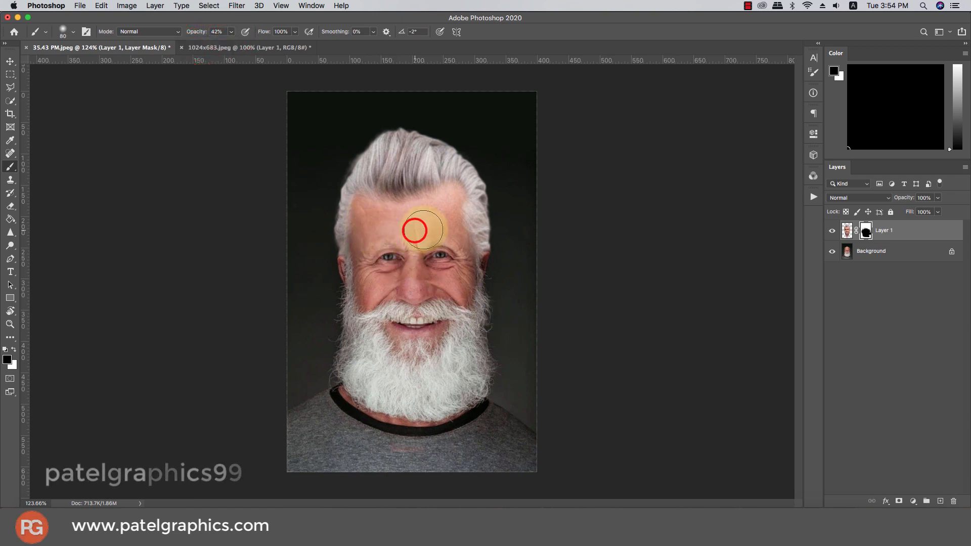
Reduce the brush to 70 px and softly mask both sides of the upper forehead, undoing the dab closest to the hairline.
{"action": "key", "text": "bracketleft"}
{"action": "left_click", "coordinate": [451, 200]}
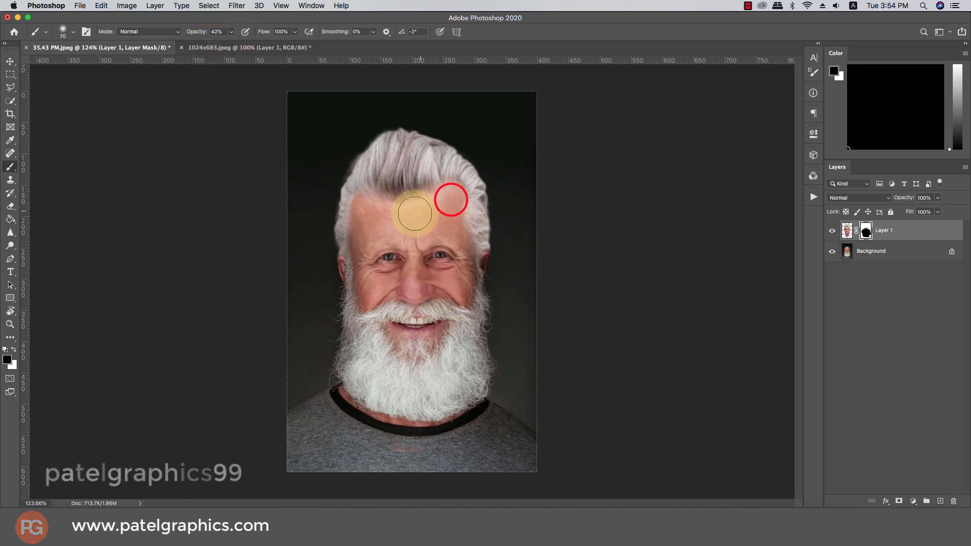
{"action": "key", "text": "super+z"}
{"action": "left_click", "coordinate": [446, 208]}
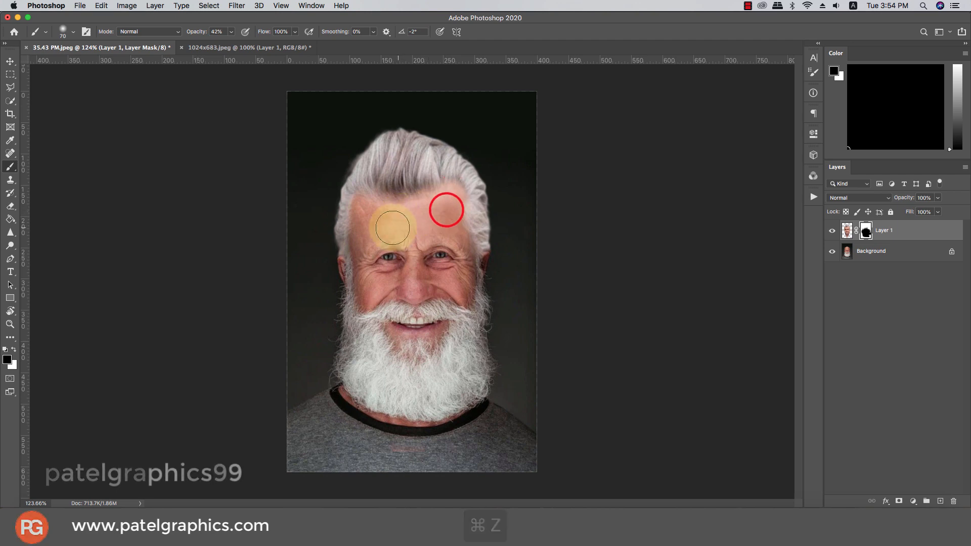
{"action": "left_click", "coordinate": [369, 217]}
{"action": "scroll", "coordinate": [413, 284], "scroll_direction": "down", "scroll_amount": 3}
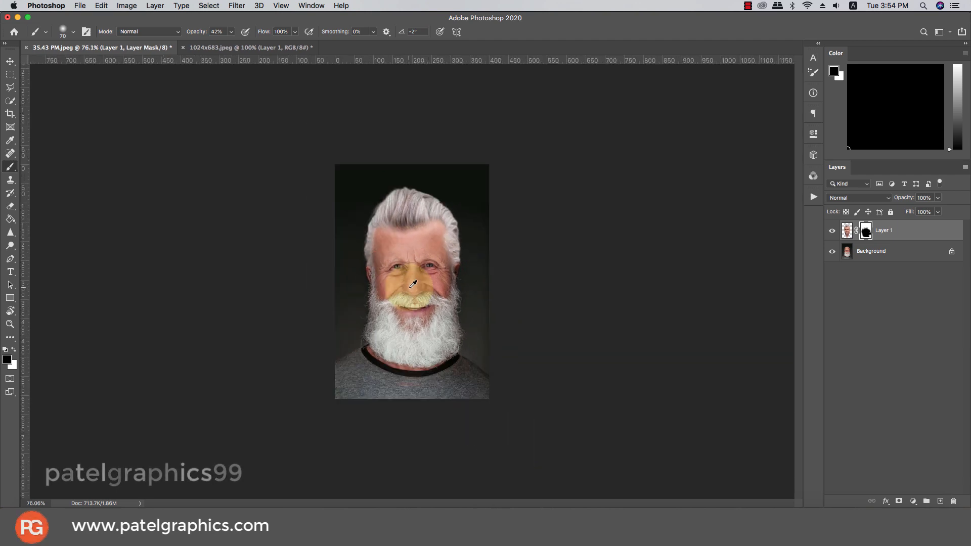
{"action": "scroll", "coordinate": [405, 263], "scroll_direction": "up", "scroll_amount": 3}
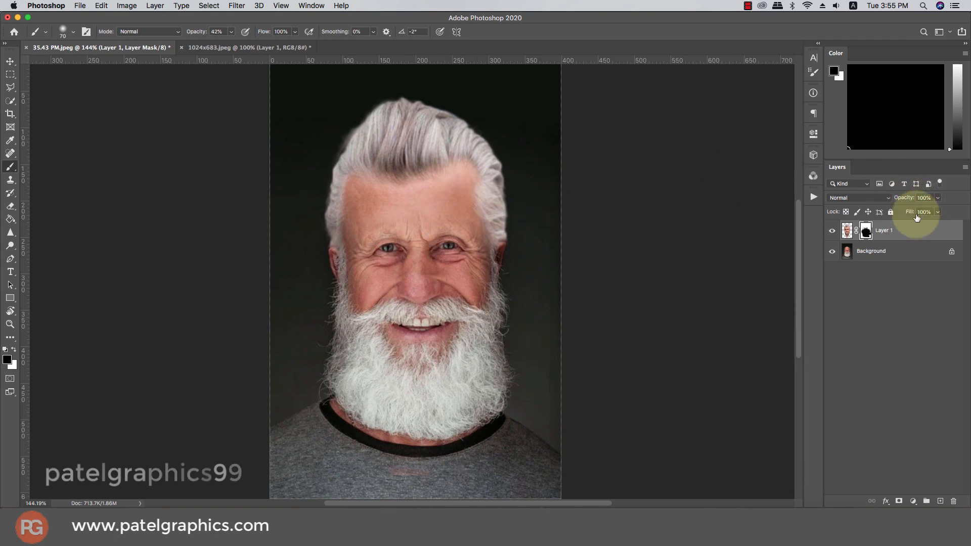
Darken Layer 1's image slightly with a Curves point at input 228 and output 221.
{"action": "left_click", "coordinate": [846, 229]}
{"action": "key", "text": "super+m"}
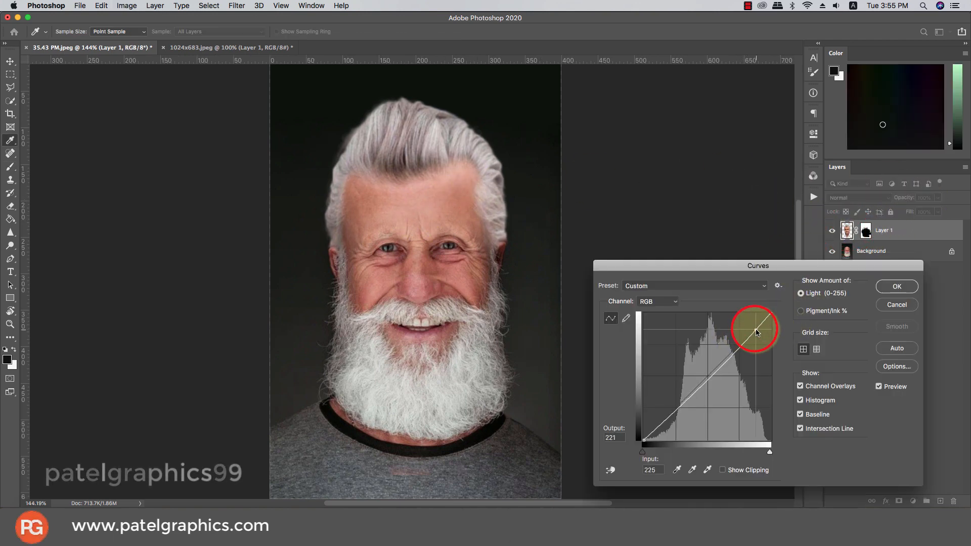
{"action": "left_click_drag", "start_coordinate": [757, 332], "coordinate": [758, 333]}
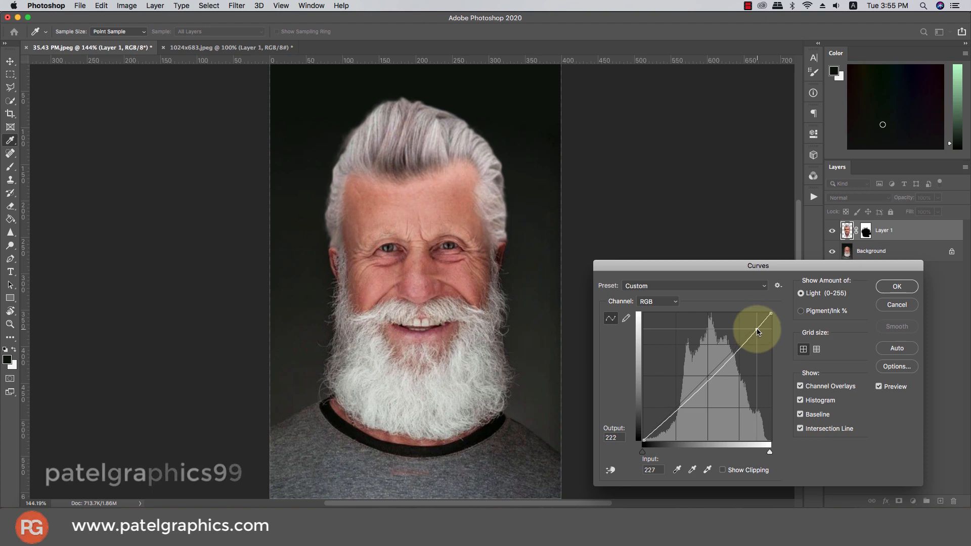
{"action": "left_click", "coordinate": [880, 286]}
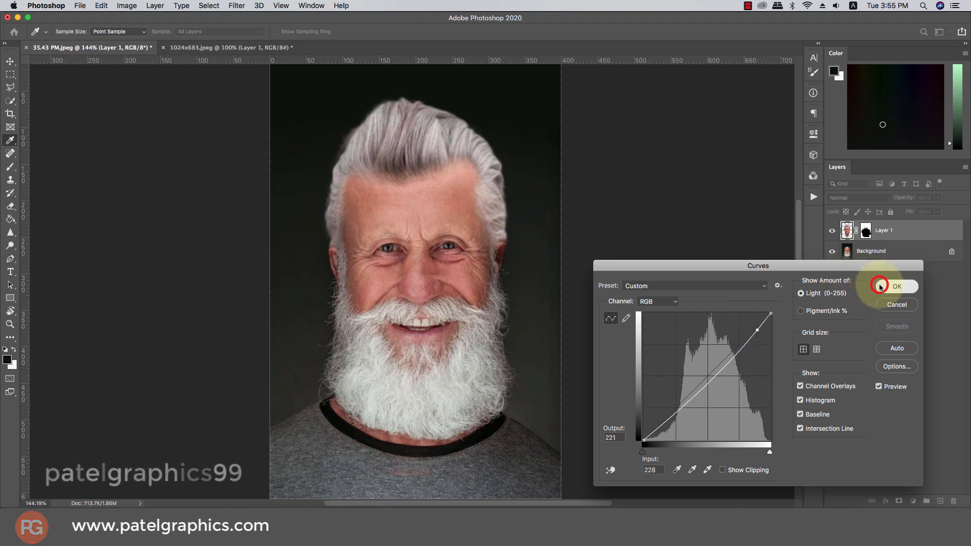
{"action": "key", "text": "b"}
{"action": "scroll", "coordinate": [476, 255], "scroll_direction": "down", "scroll_amount": 5}
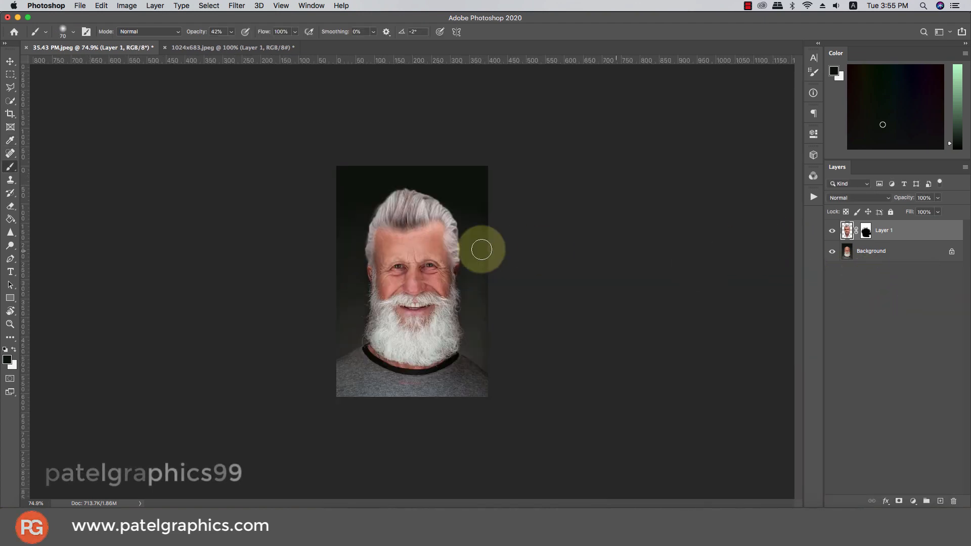
Paint black at 42% opacity on Layer 1's mask at the upper forehead corner on the image's left side.
{"action": "left_click", "coordinate": [867, 232]}
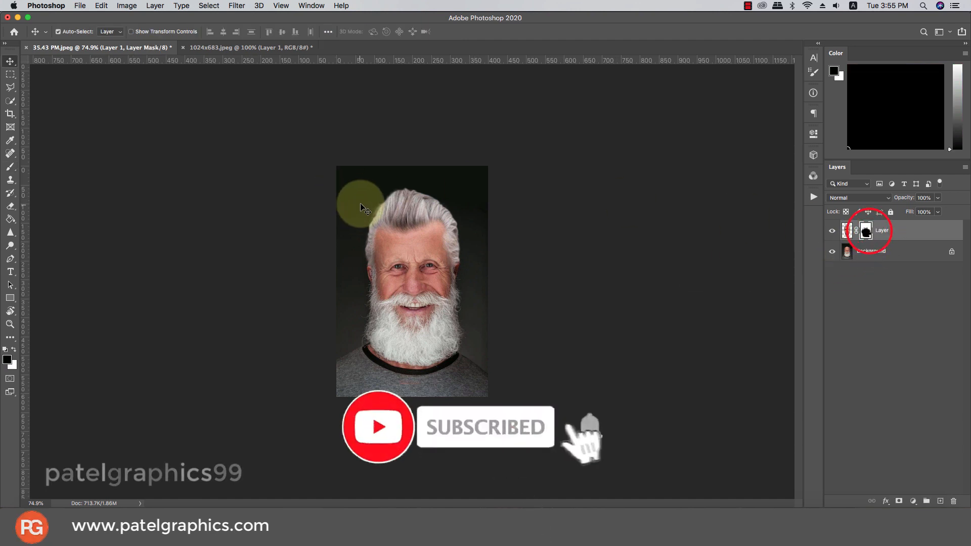
{"action": "scroll", "coordinate": [369, 202], "scroll_direction": "up", "scroll_amount": 4}
{"action": "left_click_drag", "start_coordinate": [367, 204], "coordinate": [355, 205]}
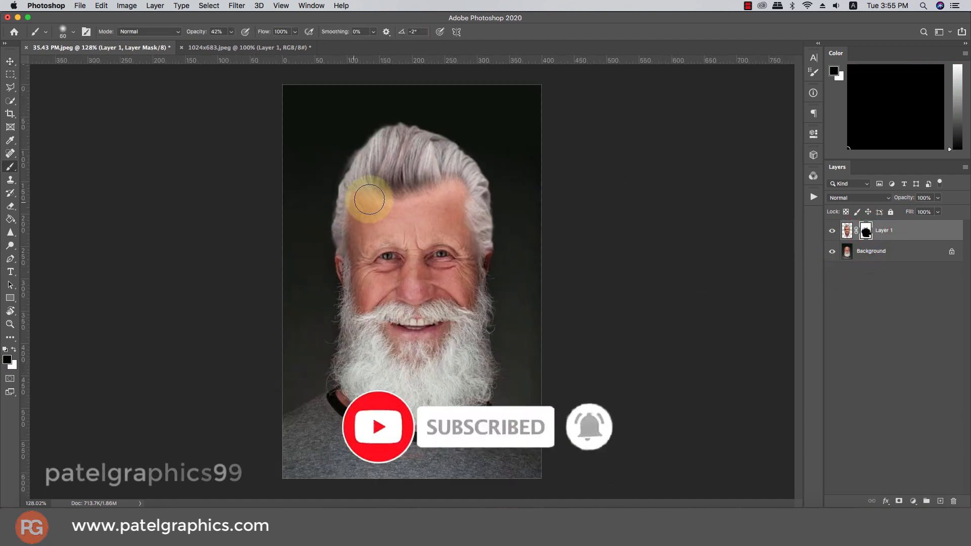
With a 15 px brush, mask the hair's outer edge on the image's left side, first at 42% and finally at 100% opacity.
{"action": "key", "text": "bracketleft"}
{"action": "key", "text": "bracketleft"}
{"action": "key", "text": "bracketleft"}
{"action": "key", "text": "bracketleft"}
{"action": "left_click_drag", "start_coordinate": [345, 162], "coordinate": [340, 170]}
{"action": "left_click_drag", "start_coordinate": [354, 145], "coordinate": [339, 172]}
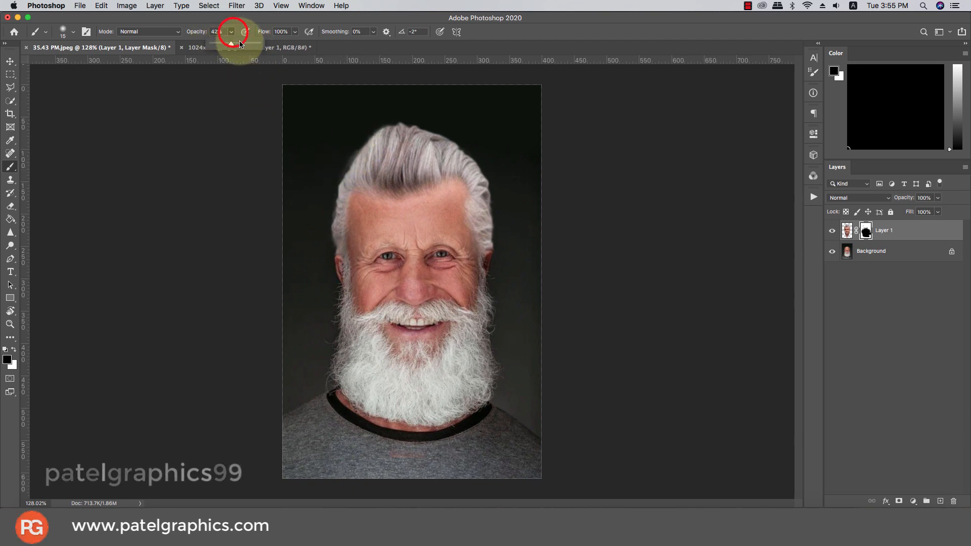
{"action": "left_click_drag", "start_coordinate": [240, 44], "coordinate": [259, 43]}
{"action": "left_click", "coordinate": [355, 144]}
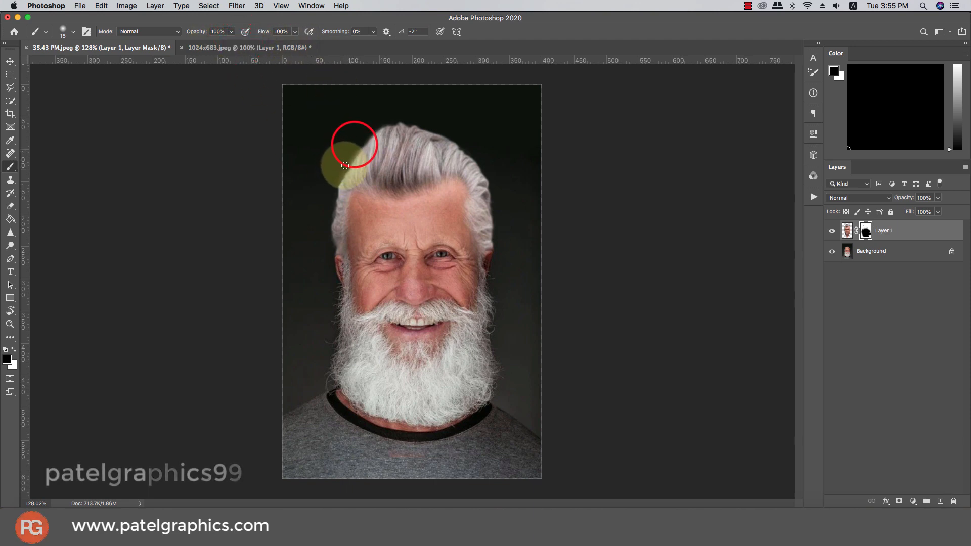
{"action": "left_click_drag", "start_coordinate": [343, 160], "coordinate": [338, 173]}
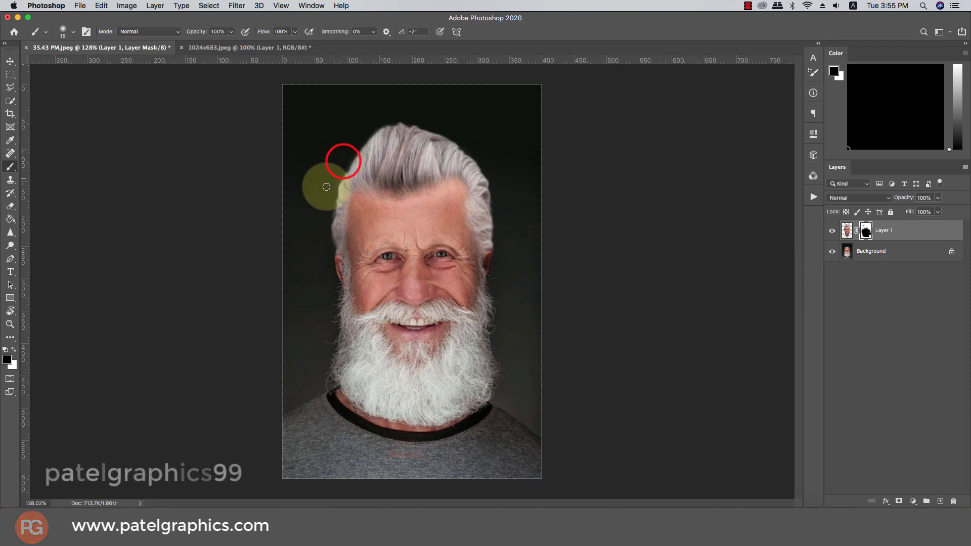
Hide and show Layer 1 to compare the portrait with and without the added hair.
{"action": "scroll", "coordinate": [403, 210], "scroll_direction": "down", "scroll_amount": 1}
{"action": "key", "text": "v"}
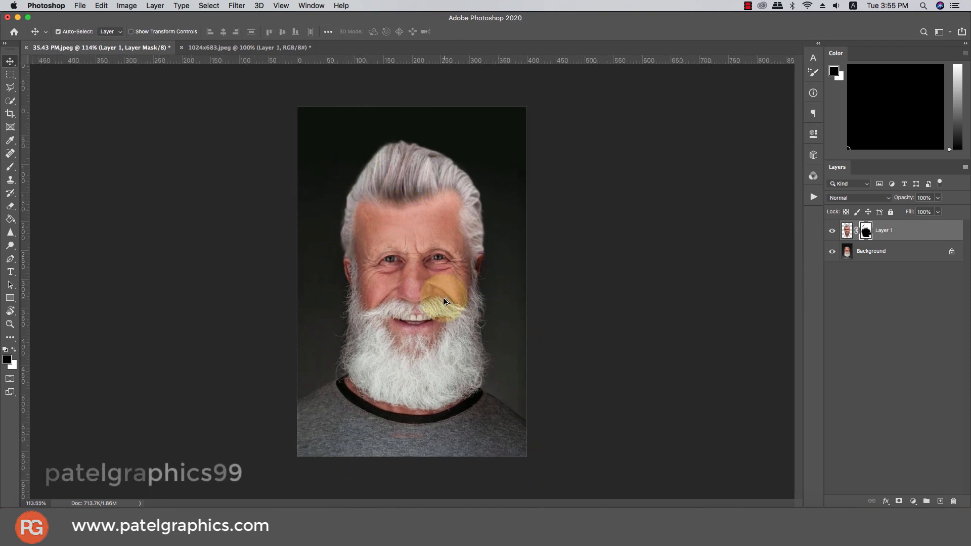
{"action": "scroll", "coordinate": [435, 297], "scroll_direction": "up", "scroll_amount": 1}
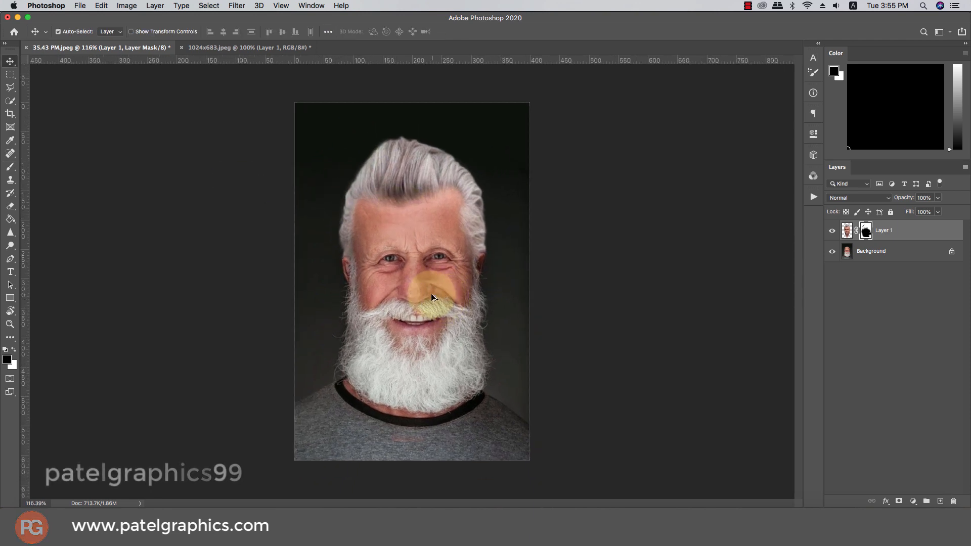
{"action": "left_click", "coordinate": [832, 230]}
{"action": "left_click", "coordinate": [833, 230]}
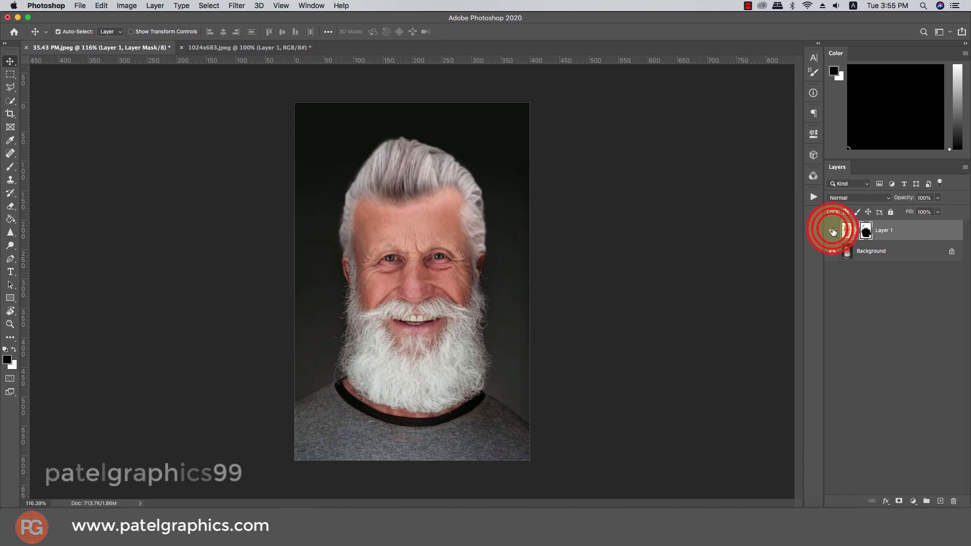
Paint black on Layer 1's mask over the reddish remnants on the shirt below the collar, enlarging the brush to 70 px.
{"action": "left_click", "coordinate": [866, 231]}
{"action": "key", "text": "b"}
{"action": "mouse_move", "coordinate": [392, 440]}
{"action": "left_mouse_down"}
{"action": "mouse_move", "coordinate": [364, 434]}
{"action": "mouse_move", "coordinate": [385, 435]}
{"action": "left_mouse_up"}
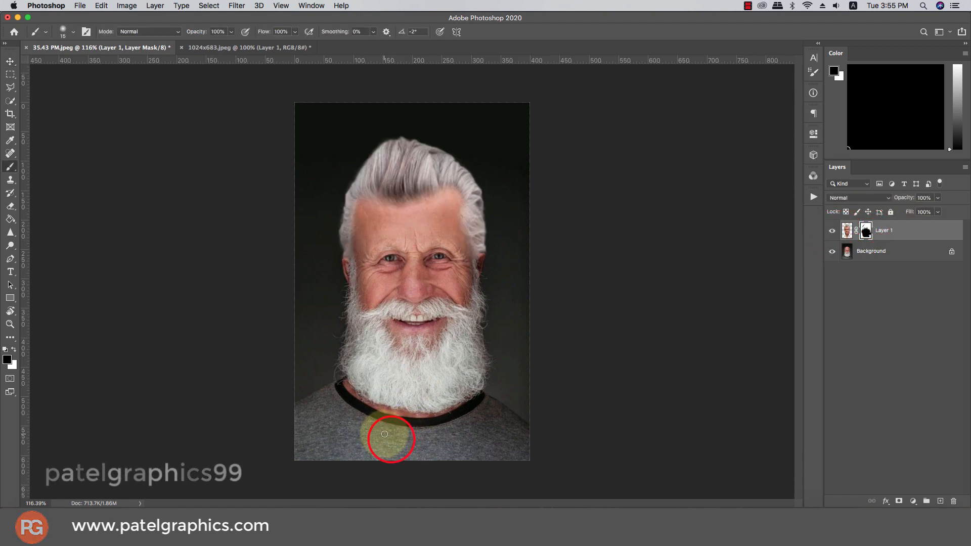
{"action": "key", "text": "bracketright"}
{"action": "key", "text": "bracketright"}
{"action": "left_click", "coordinate": [392, 434]}
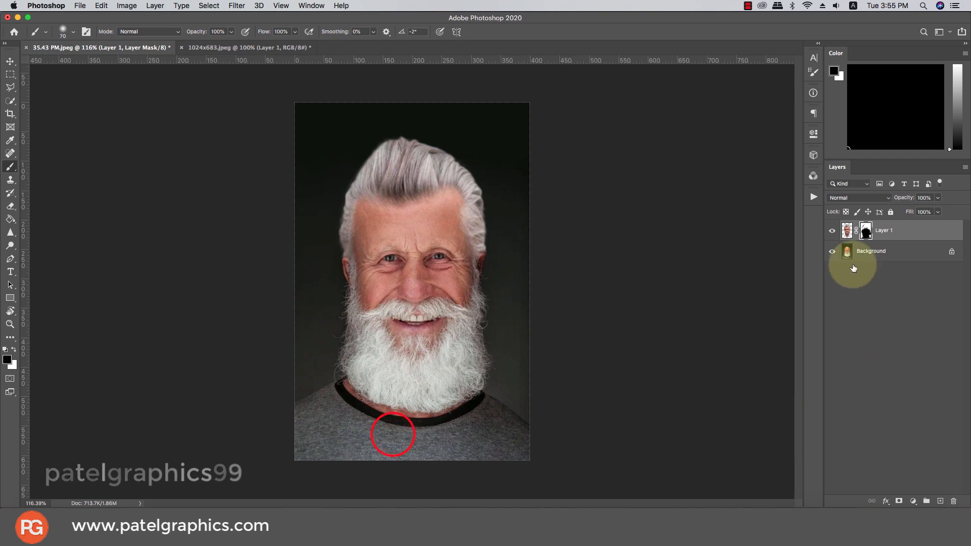
Toggle Layer 1's visibility repeatedly to check the hair blend against the original bald portrait, leaving the layer shown.
{"action": "left_click", "coordinate": [833, 233]}
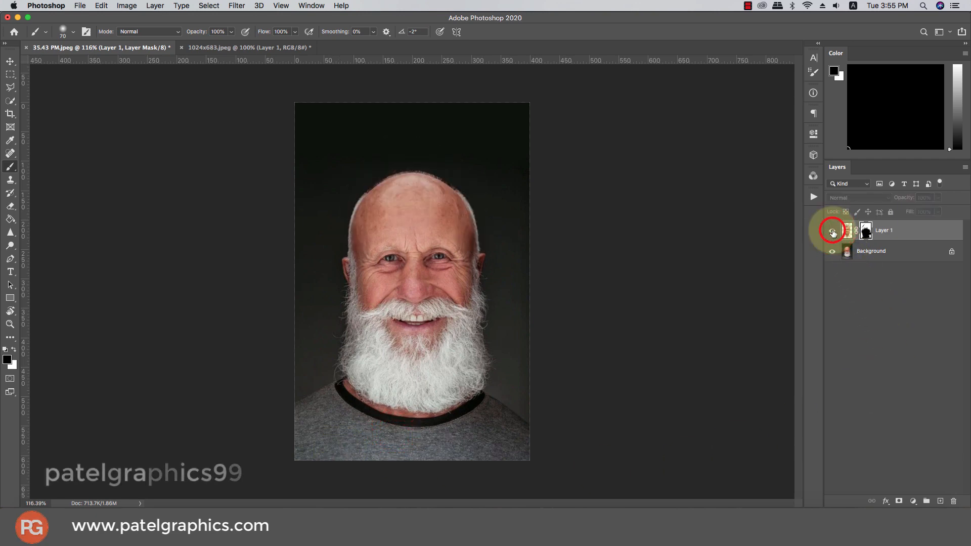
{"action": "left_click", "coordinate": [833, 232]}
{"action": "left_click", "coordinate": [834, 232]}
{"action": "left_click", "coordinate": [833, 232]}
{"action": "left_click", "coordinate": [833, 232]}
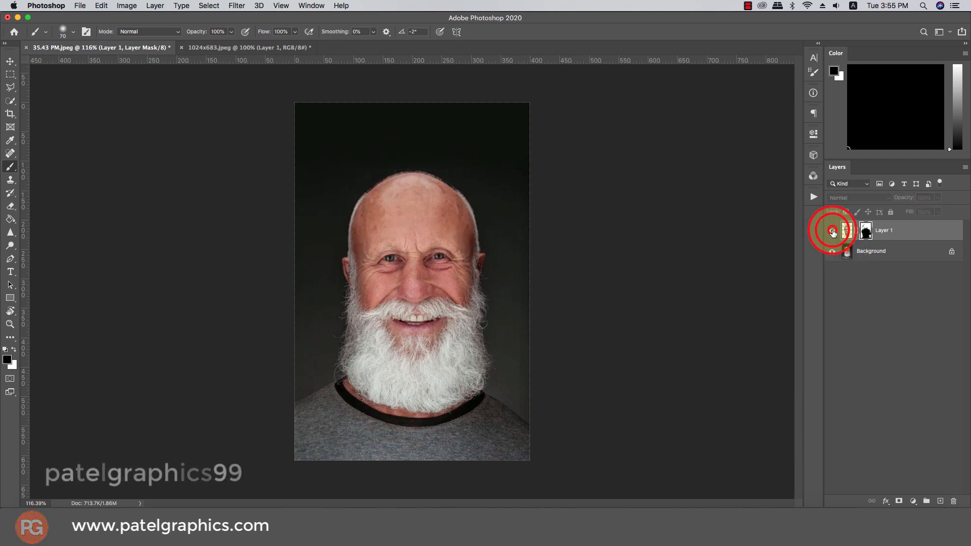
{"action": "left_click", "coordinate": [834, 232]}
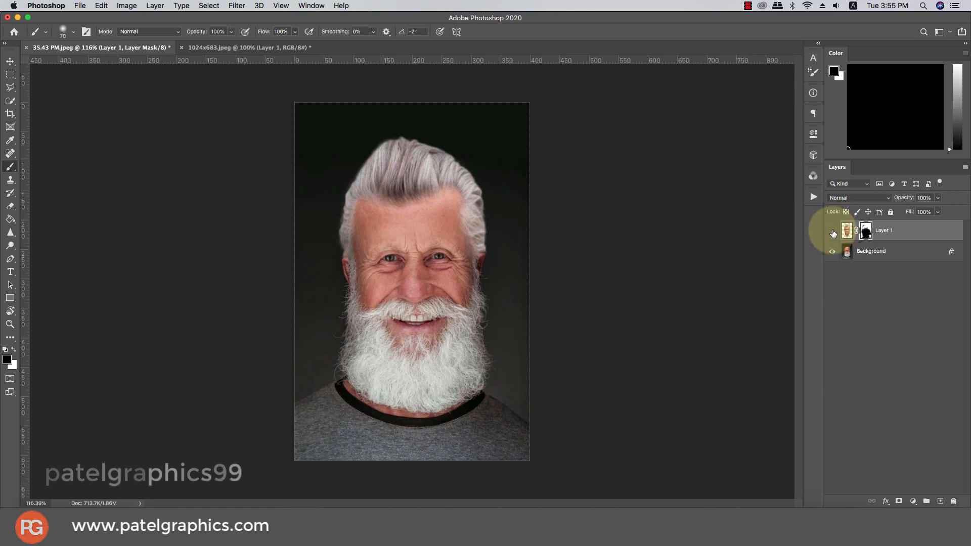
{"action": "left_click", "coordinate": [834, 233]}
{"action": "left_click", "coordinate": [833, 232]}
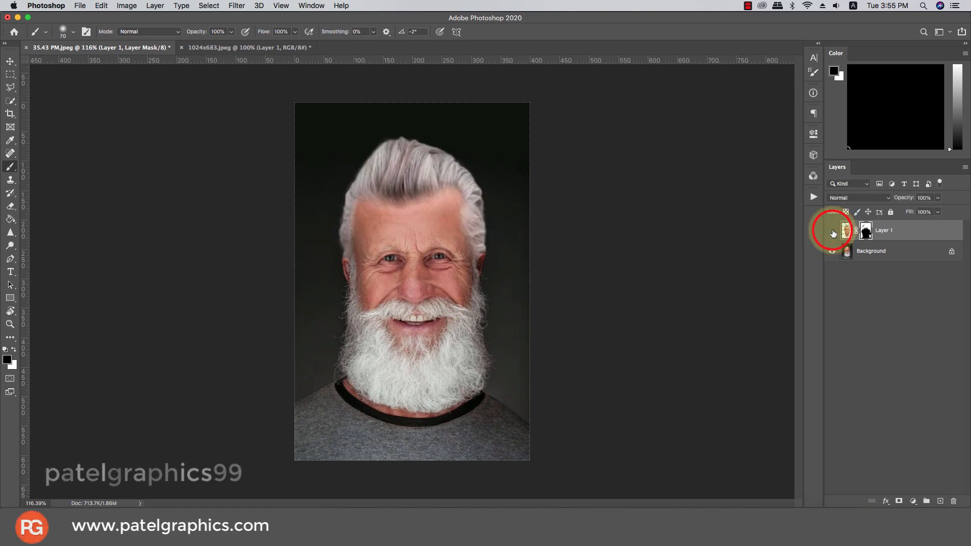
{"action": "left_click", "coordinate": [833, 231]}
{"action": "left_click", "coordinate": [832, 231]}
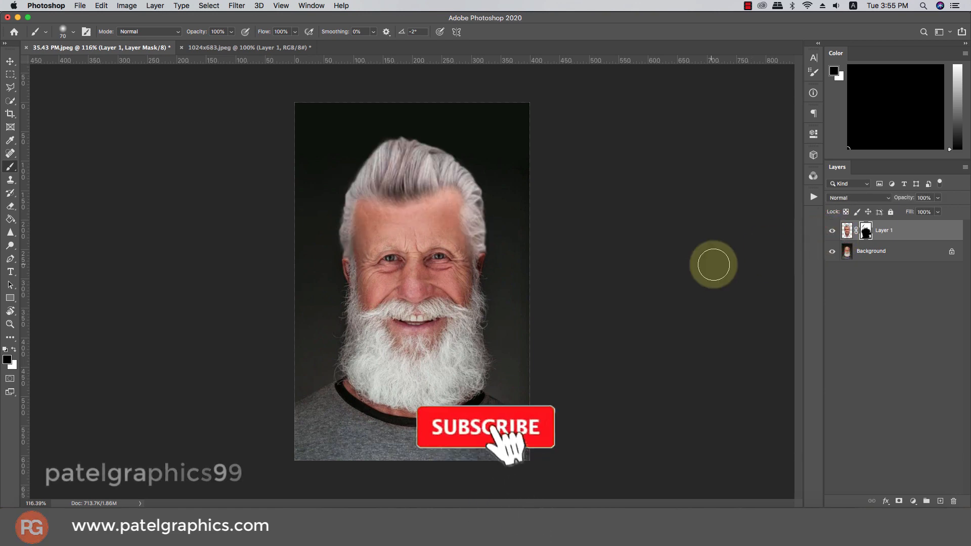
Add a new layer above Layer 1, clip it to Layer 1 and set its blend mode to Color.
{"action": "left_click", "coordinate": [940, 501]}
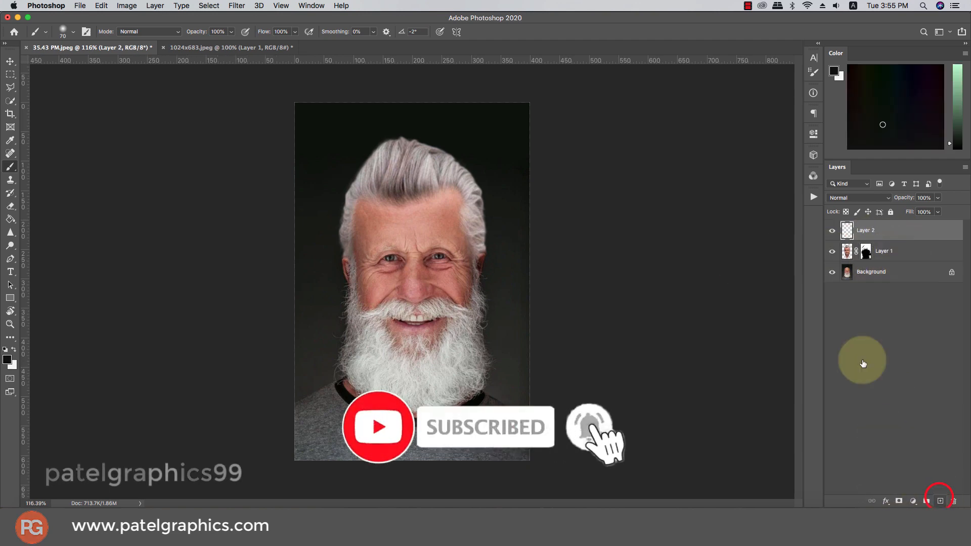
{"action": "right_click", "coordinate": [915, 232]}
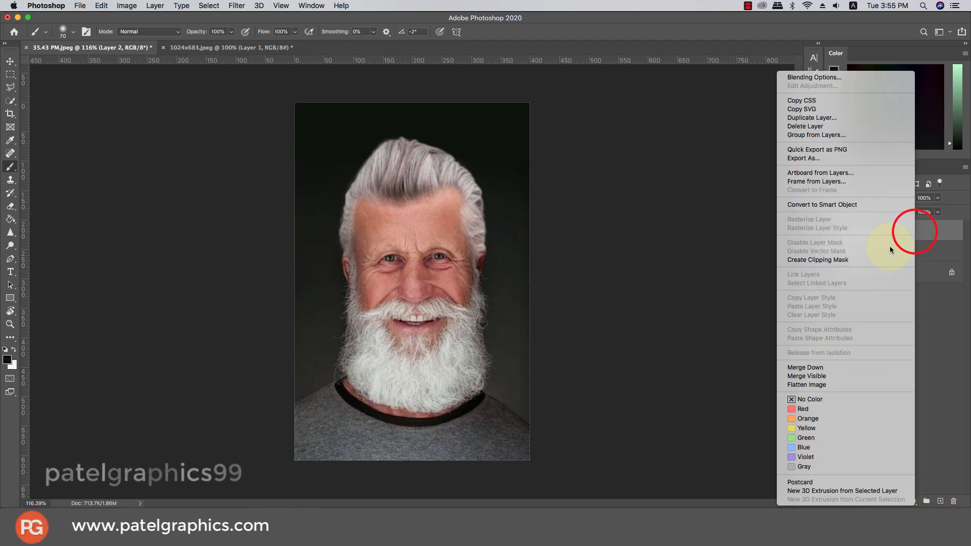
{"action": "left_click", "coordinate": [792, 259]}
{"action": "left_click", "coordinate": [855, 200]}
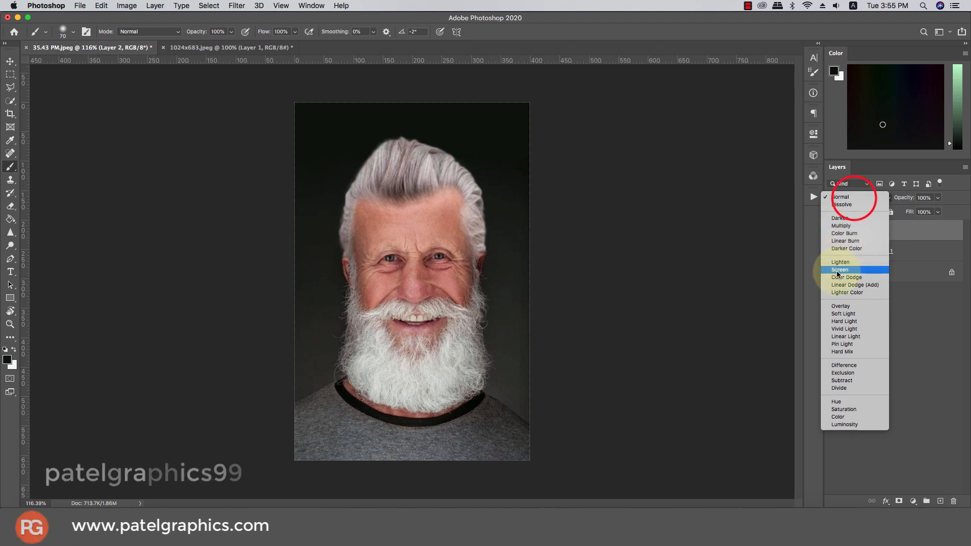
{"action": "left_click", "coordinate": [838, 417]}
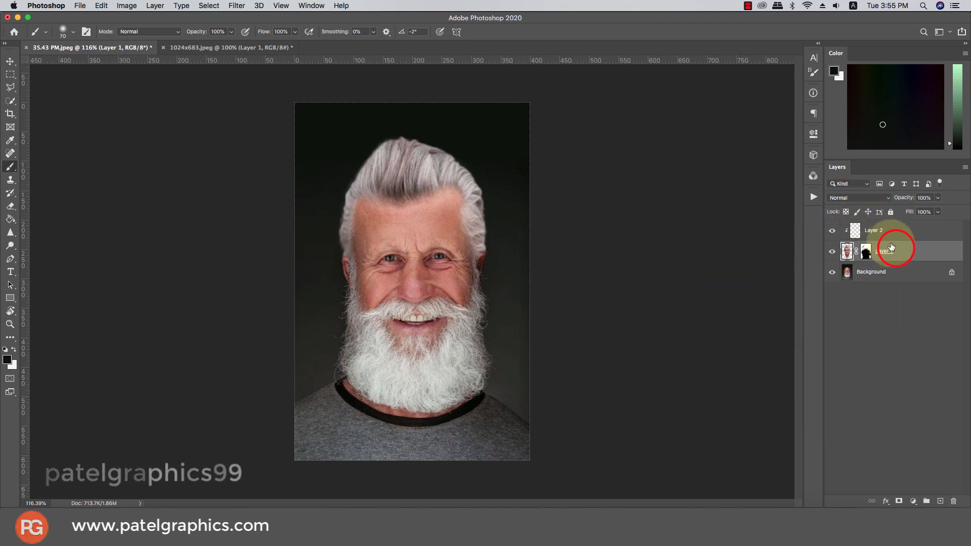
Swap the foreground and background colors, sample the white beard and adjust the foreground color to off-white ebece5.
{"action": "left_click", "coordinate": [15, 350]}
{"action": "left_click", "coordinate": [7, 359]}
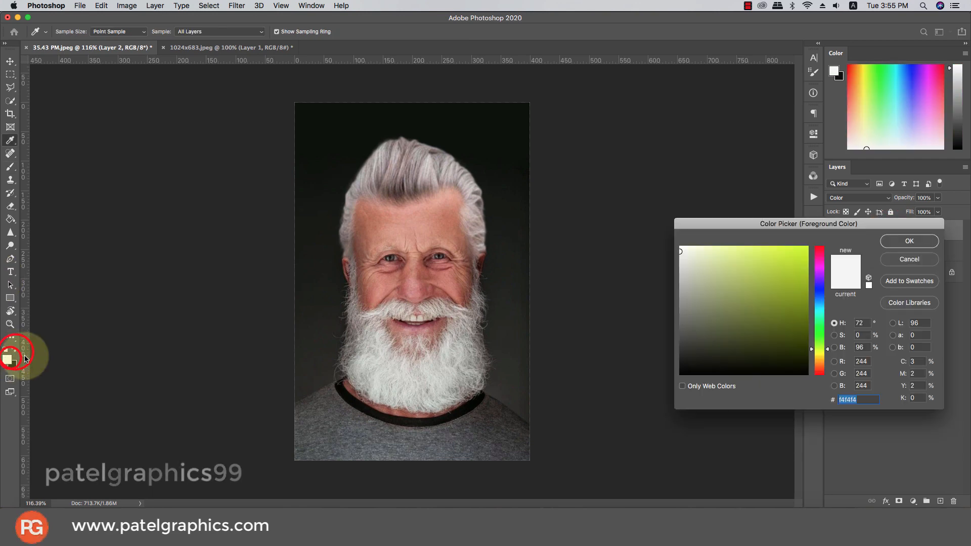
{"action": "left_click", "coordinate": [434, 372]}
{"action": "left_click", "coordinate": [683, 253]}
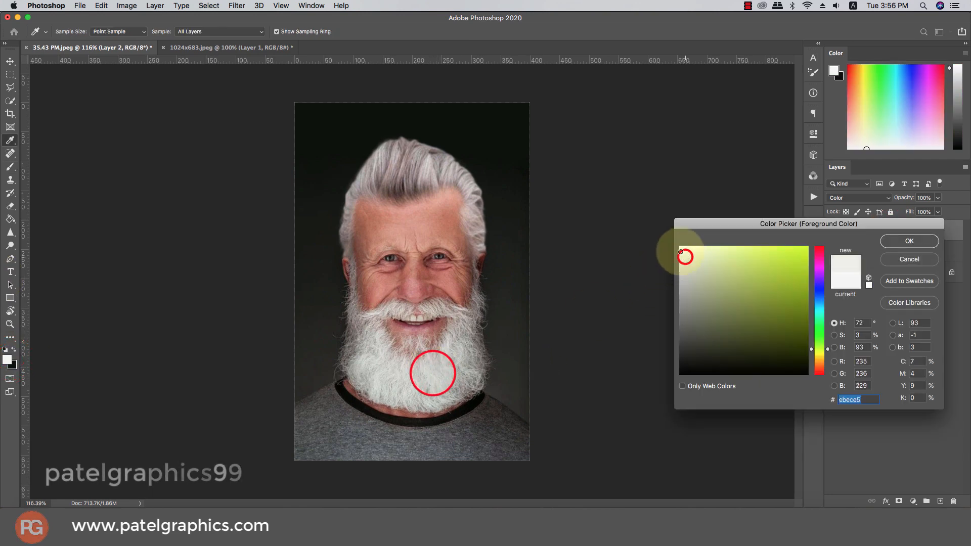
{"action": "left_click", "coordinate": [910, 237]}
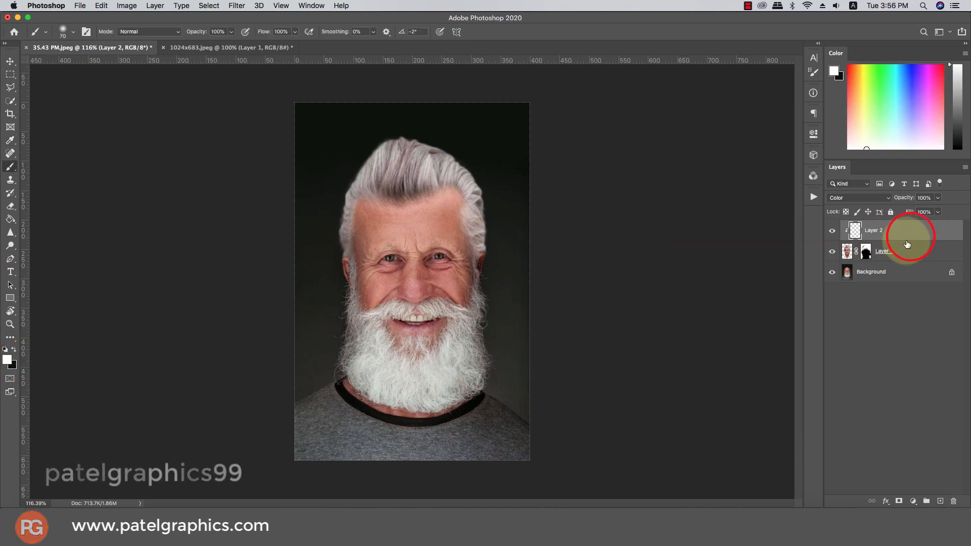
Paint off-white on Layer 2 over the crown and the hair beside the ear opposite, using a 150 px brush at 36% opacity.
{"action": "key", "text": "bracketright"}
{"action": "key", "text": "bracketright"}
{"action": "key", "text": "bracketright"}
{"action": "key", "text": "bracketright"}
{"action": "key", "text": "bracketright"}
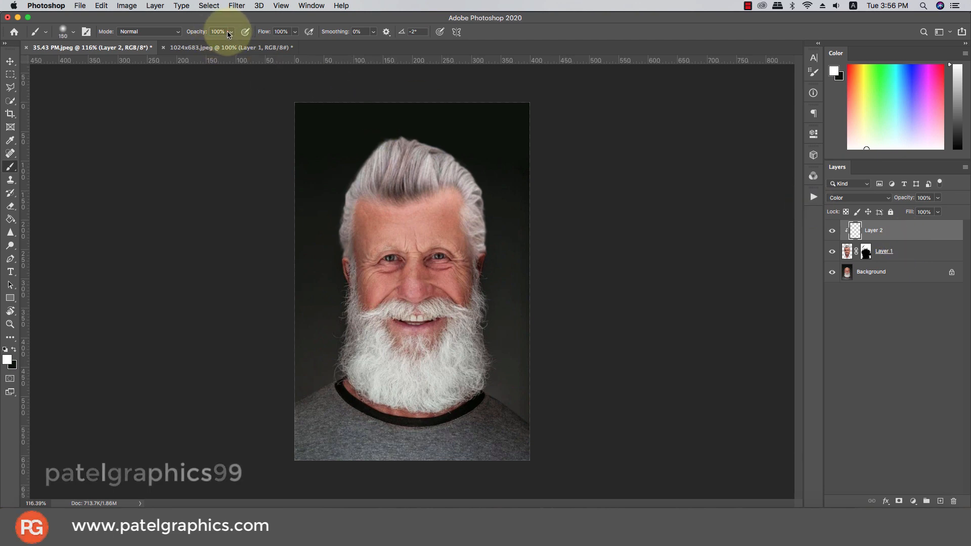
{"action": "left_click", "coordinate": [228, 32]}
{"action": "left_click", "coordinate": [204, 43]}
{"action": "left_click", "coordinate": [402, 148]}
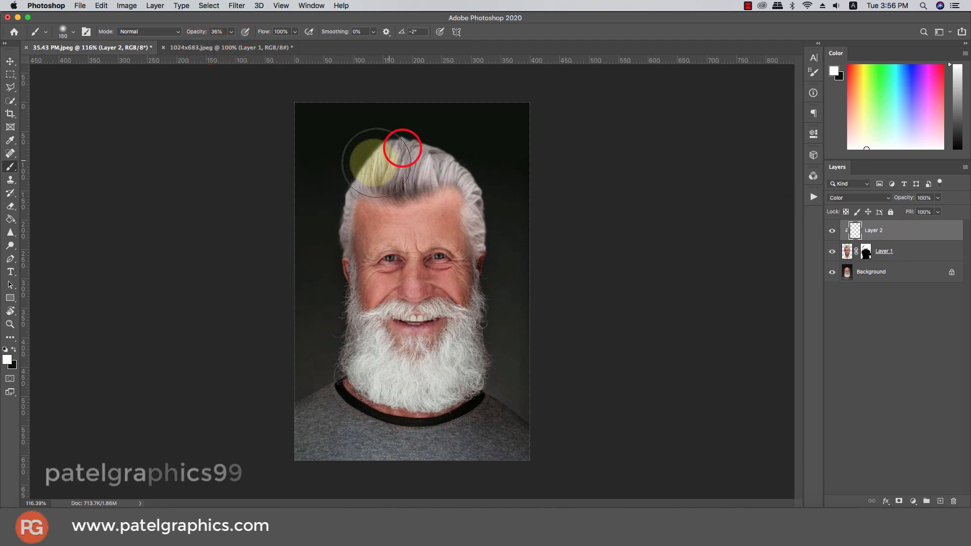
{"action": "left_click", "coordinate": [360, 167]}
{"action": "left_click", "coordinate": [449, 144]}
{"action": "left_click", "coordinate": [505, 188]}
{"action": "left_click", "coordinate": [511, 214]}
{"action": "left_click", "coordinate": [508, 221]}
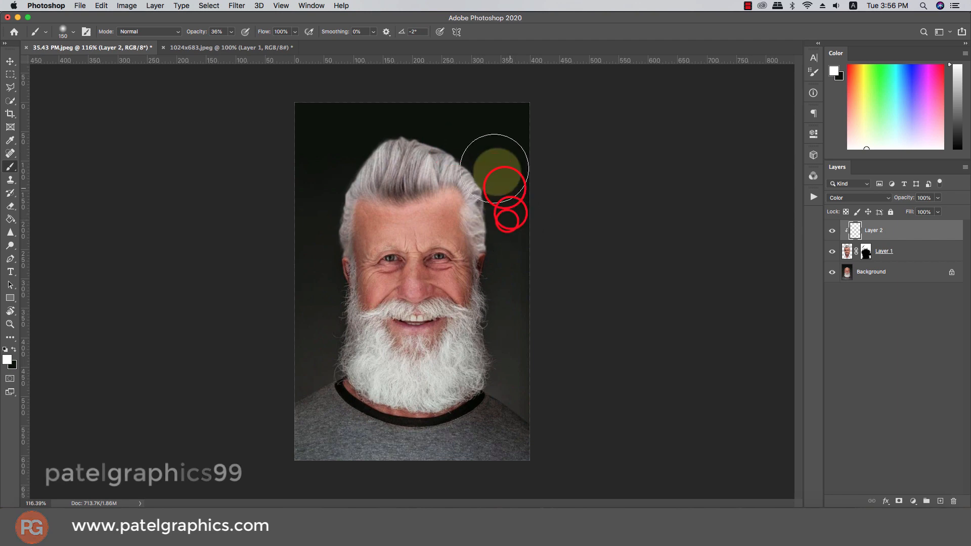
Reduce the brush to 90 px and paint off-white on Layer 2 along the upper hair edge above the forehead.
{"action": "key", "text": "bracketleft"}
{"action": "key", "text": "bracketleft"}
{"action": "key", "text": "bracketleft"}
{"action": "left_click", "coordinate": [318, 195]}
{"action": "left_click", "coordinate": [352, 156]}
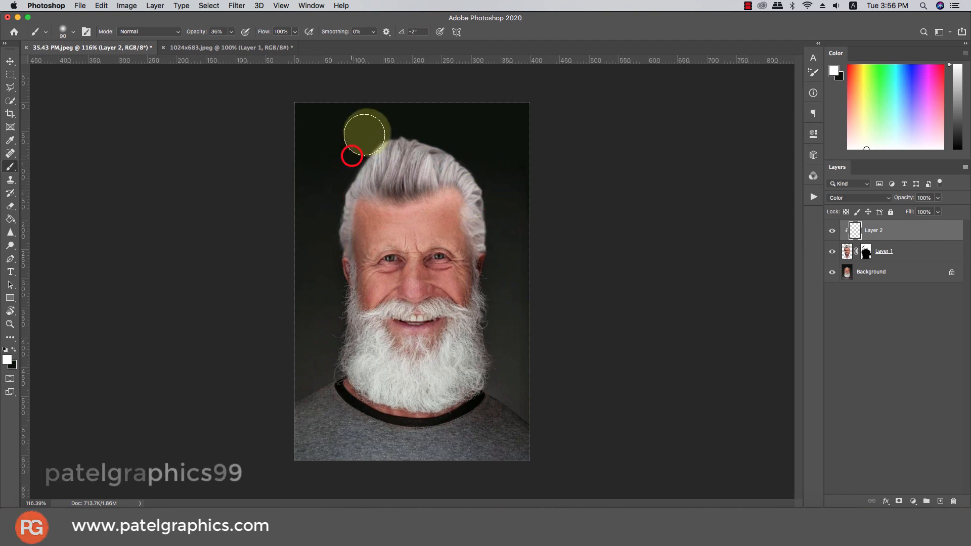
{"action": "left_click", "coordinate": [374, 130]}
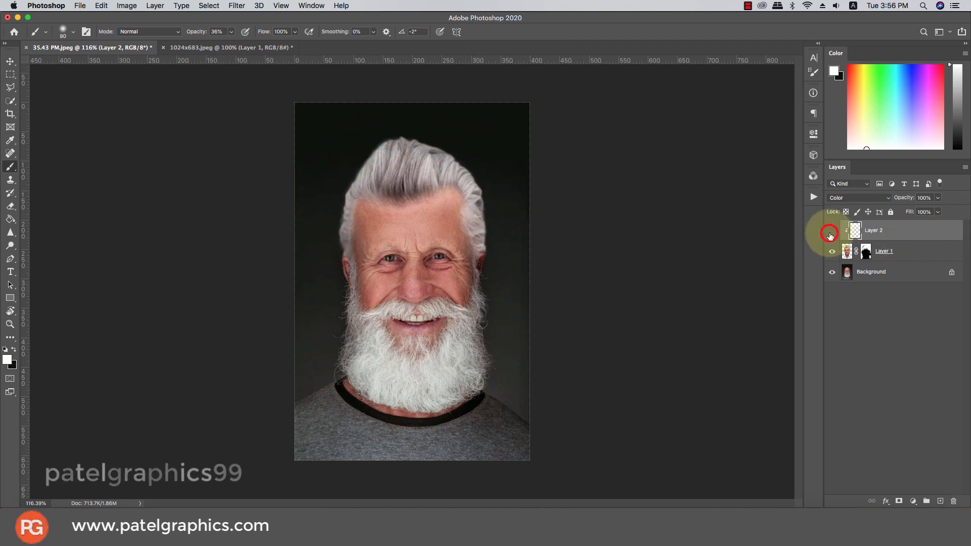
Change Layer 2's blend mode to Screen, lower its opacity to 30% and toggle its visibility to compare the hair color.
{"action": "scroll", "coordinate": [482, 144], "scroll_direction": "down", "scroll_amount": 5}
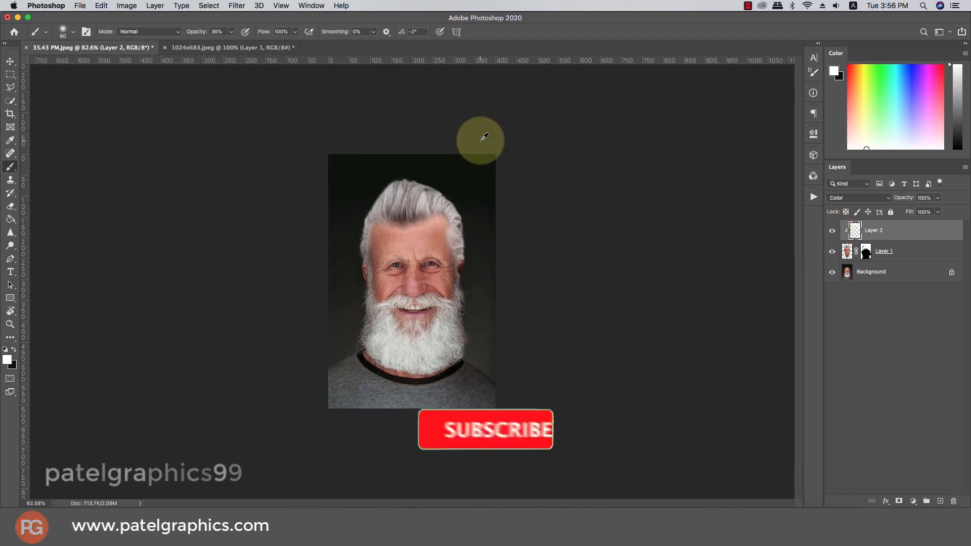
{"action": "scroll", "coordinate": [482, 144], "scroll_direction": "up", "scroll_amount": 8}
{"action": "scroll", "coordinate": [481, 143], "scroll_direction": "down", "scroll_amount": 4}
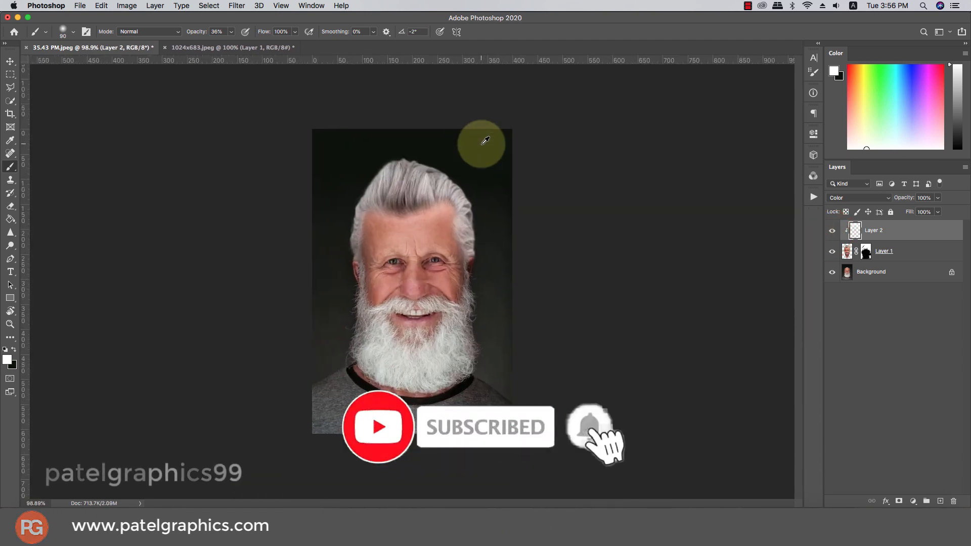
{"action": "left_click", "coordinate": [851, 198]}
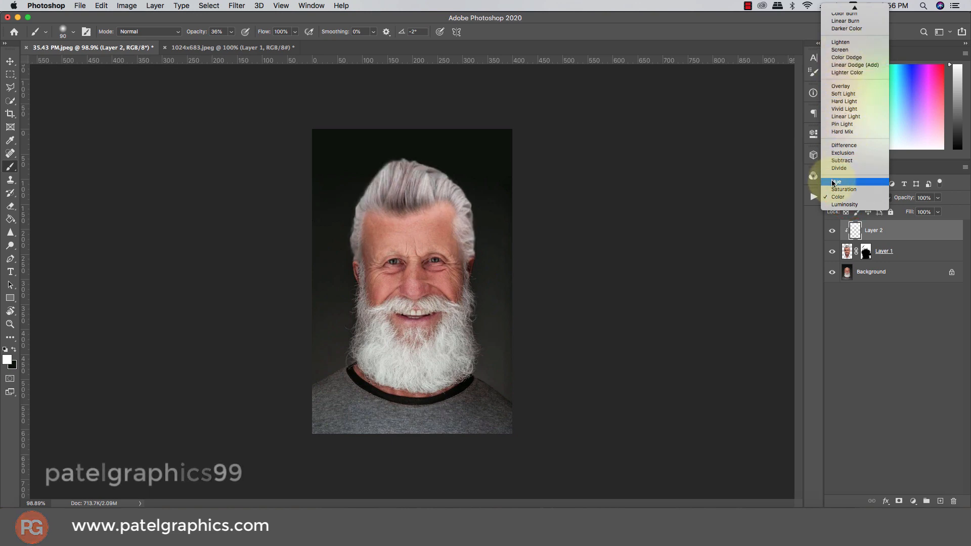
{"action": "left_click", "coordinate": [838, 49]}
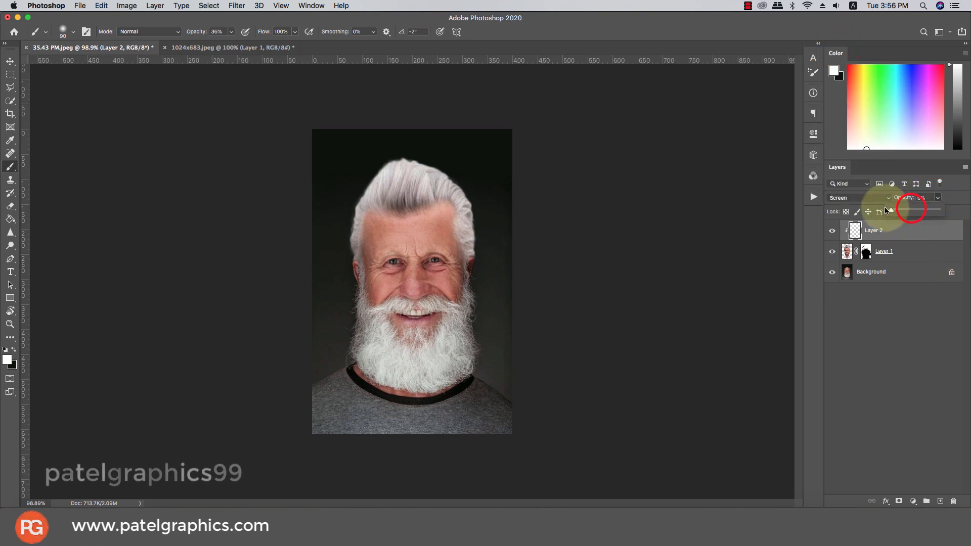
{"action": "left_click_drag", "start_coordinate": [937, 210], "coordinate": [883, 214]}
{"action": "left_click", "coordinate": [832, 230]}
{"action": "left_click", "coordinate": [832, 231]}
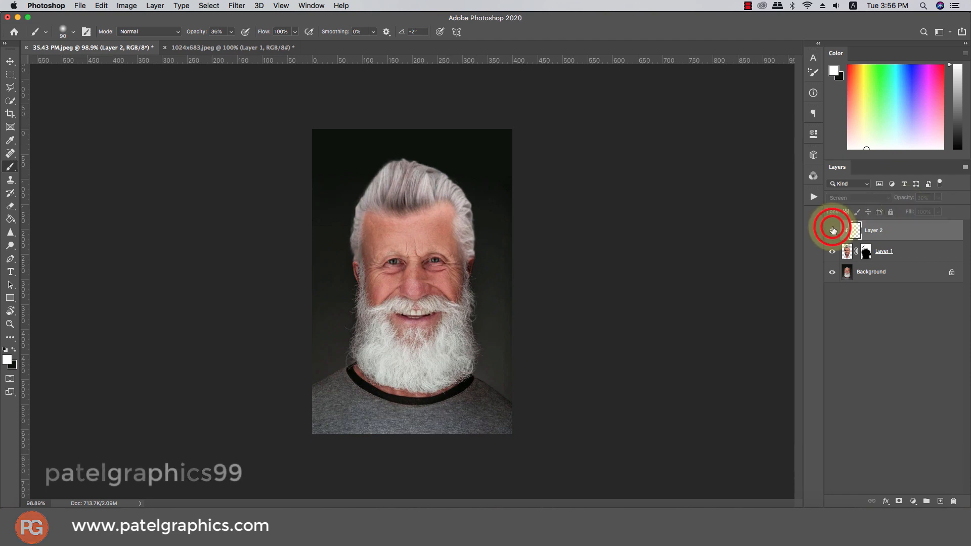
{"action": "scroll", "coordinate": [557, 223], "scroll_direction": "down", "scroll_amount": 3}
{"action": "scroll", "coordinate": [557, 223], "scroll_direction": "up", "scroll_amount": 3}
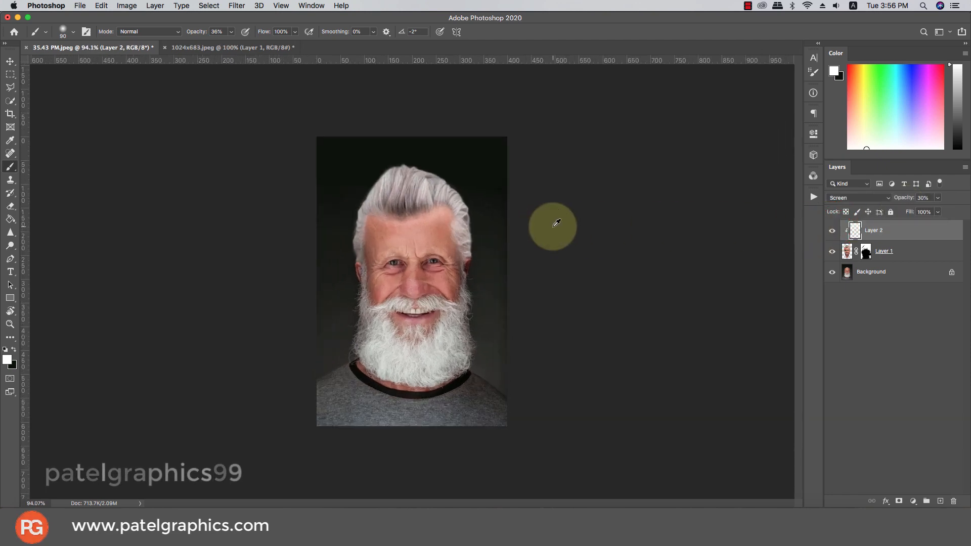
Group Layer 1 and Layer 2, and toggle the group's visibility to compare the finished hair with the original bald portrait.
{"action": "left_click", "coordinate": [916, 251], "text": "shift"}
{"action": "key", "text": "super+g"}
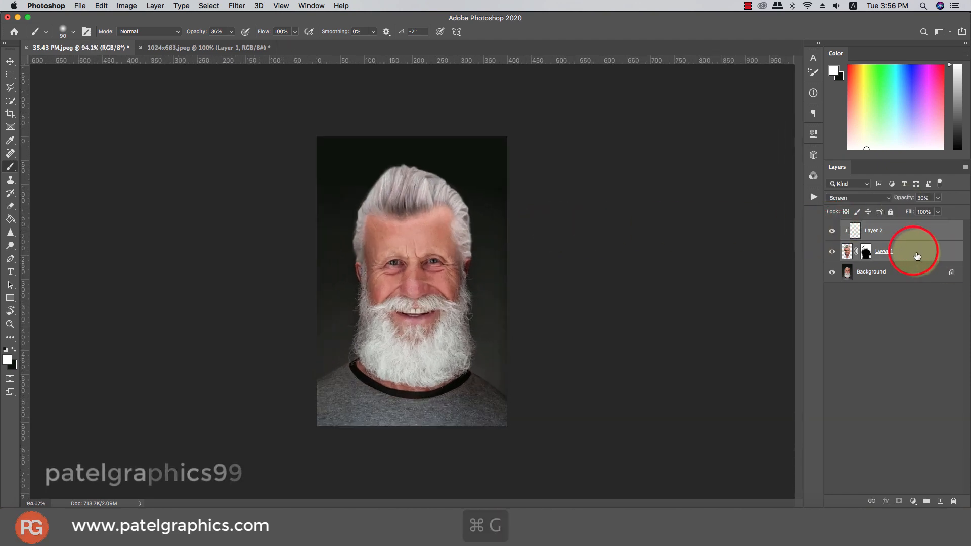
{"action": "left_click", "coordinate": [832, 227]}
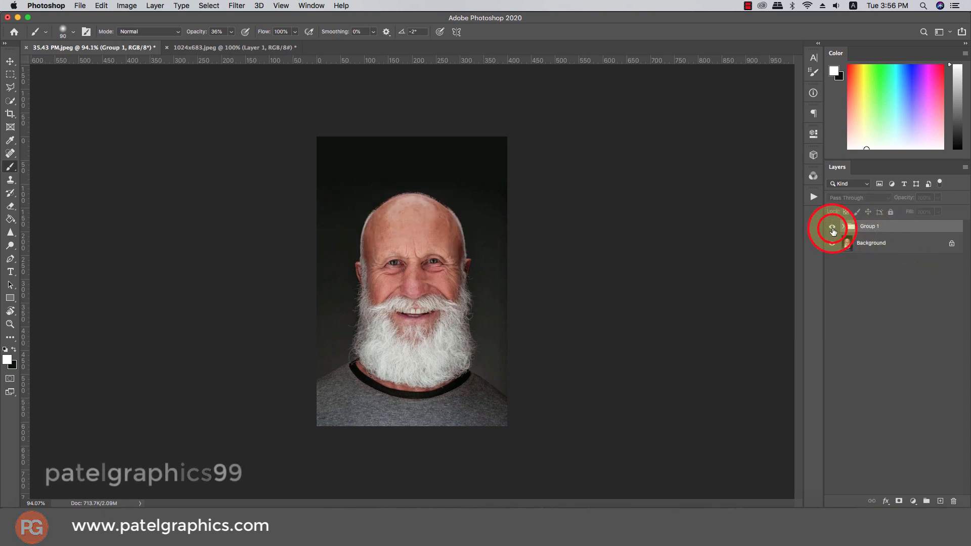
{"action": "left_click", "coordinate": [833, 229]}
{"action": "left_click", "coordinate": [833, 230]}
{"action": "scroll", "coordinate": [342, 249], "scroll_direction": "up", "scroll_amount": 5}
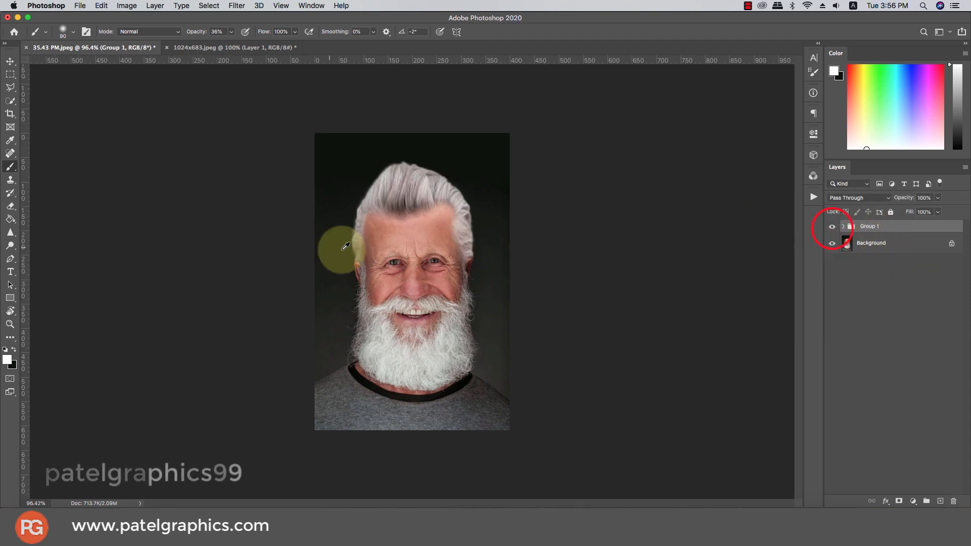
{"action": "scroll", "coordinate": [350, 251], "scroll_direction": "down", "scroll_amount": 4}
{"action": "scroll", "coordinate": [351, 249], "scroll_direction": "up", "scroll_amount": 1}
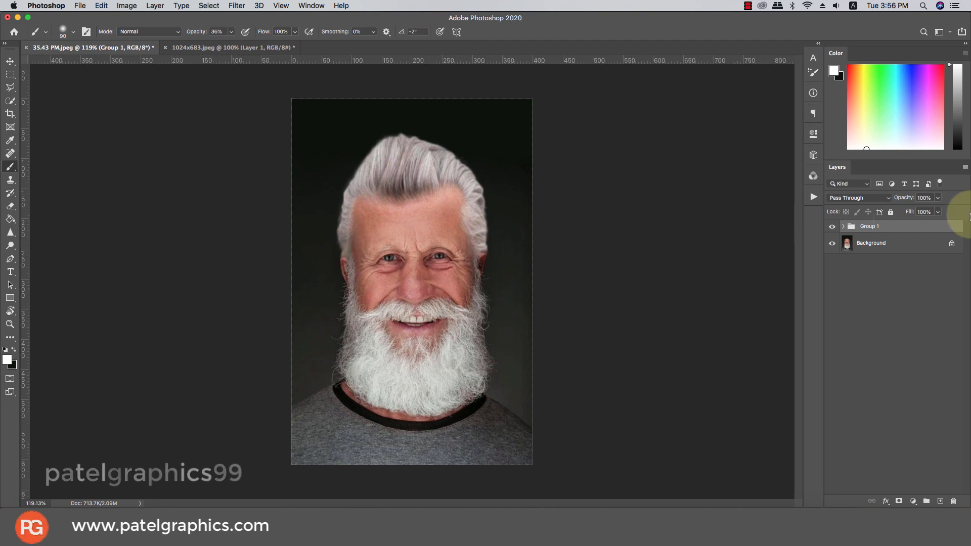
{"action": "left_click", "coordinate": [826, 228]}
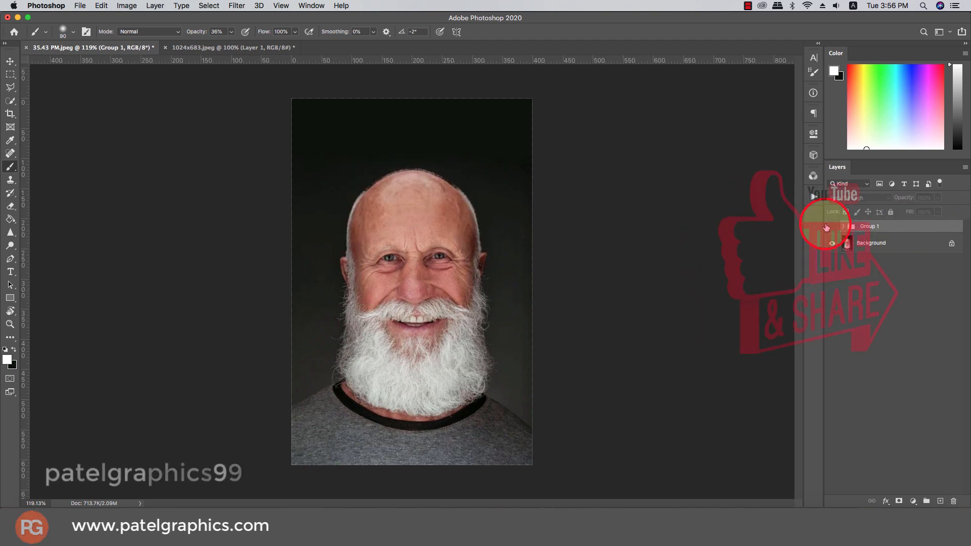
{"action": "left_click", "coordinate": [826, 228]}
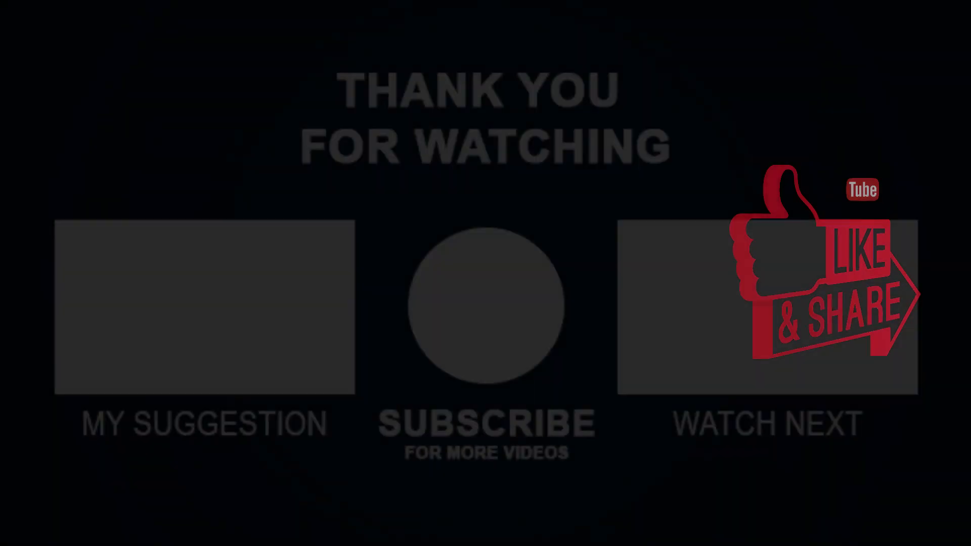